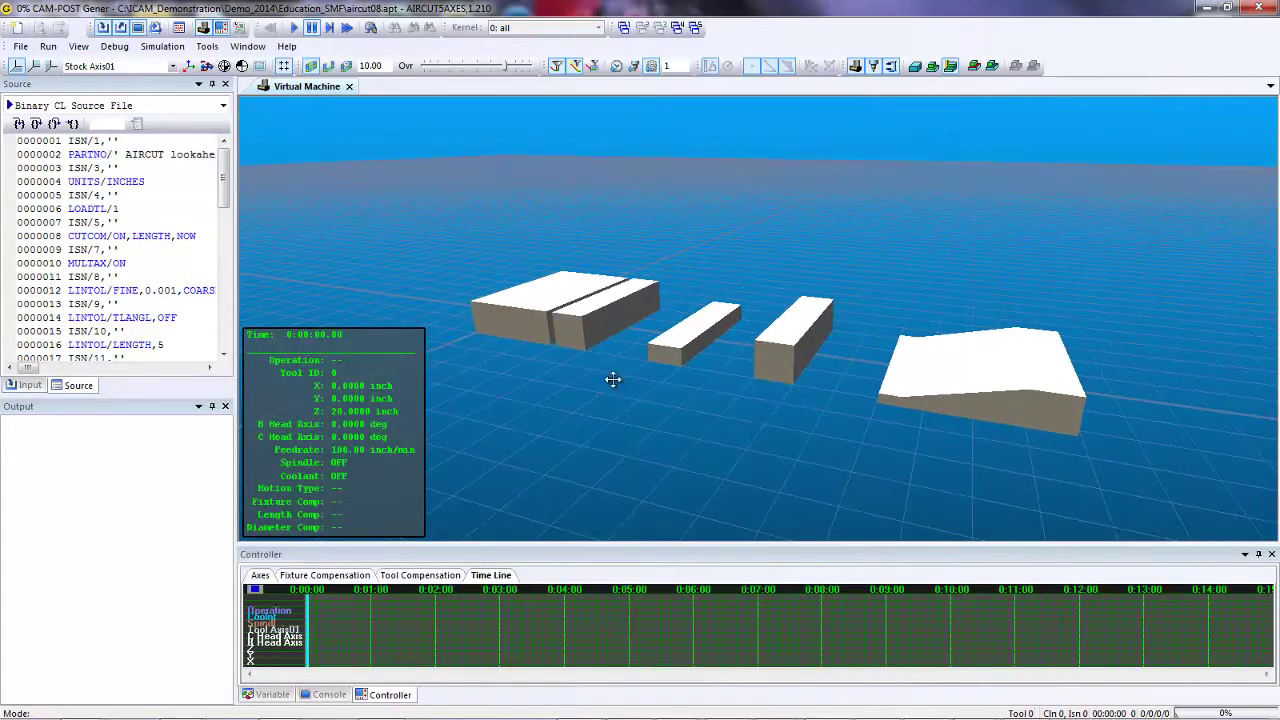
Step: Examine the uncut stock blocks in the virtual machine and the beginning of the binary CL source file
left_click_drag(675, 383, 500, 286)
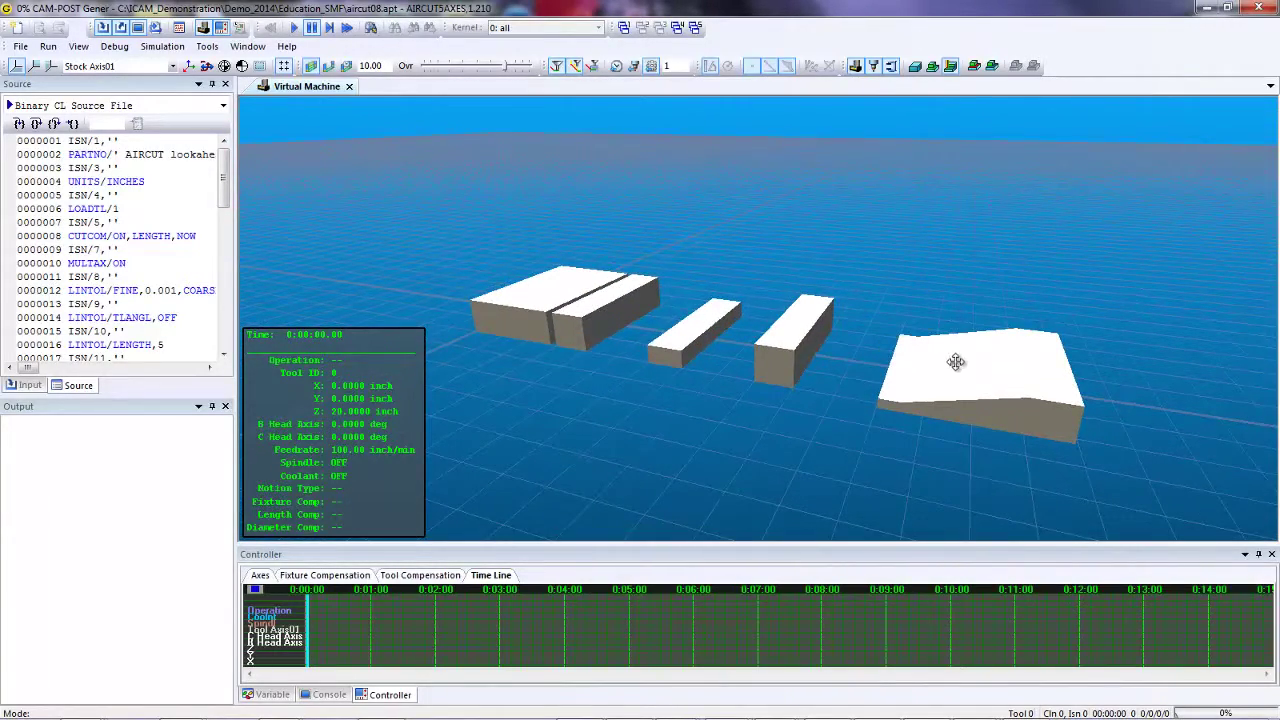
mouse_move(806, 405)
left_mouse_down()
mouse_move(777, 391)
mouse_move(740, 334)
mouse_move(780, 411)
mouse_move(810, 412)
left_mouse_up()
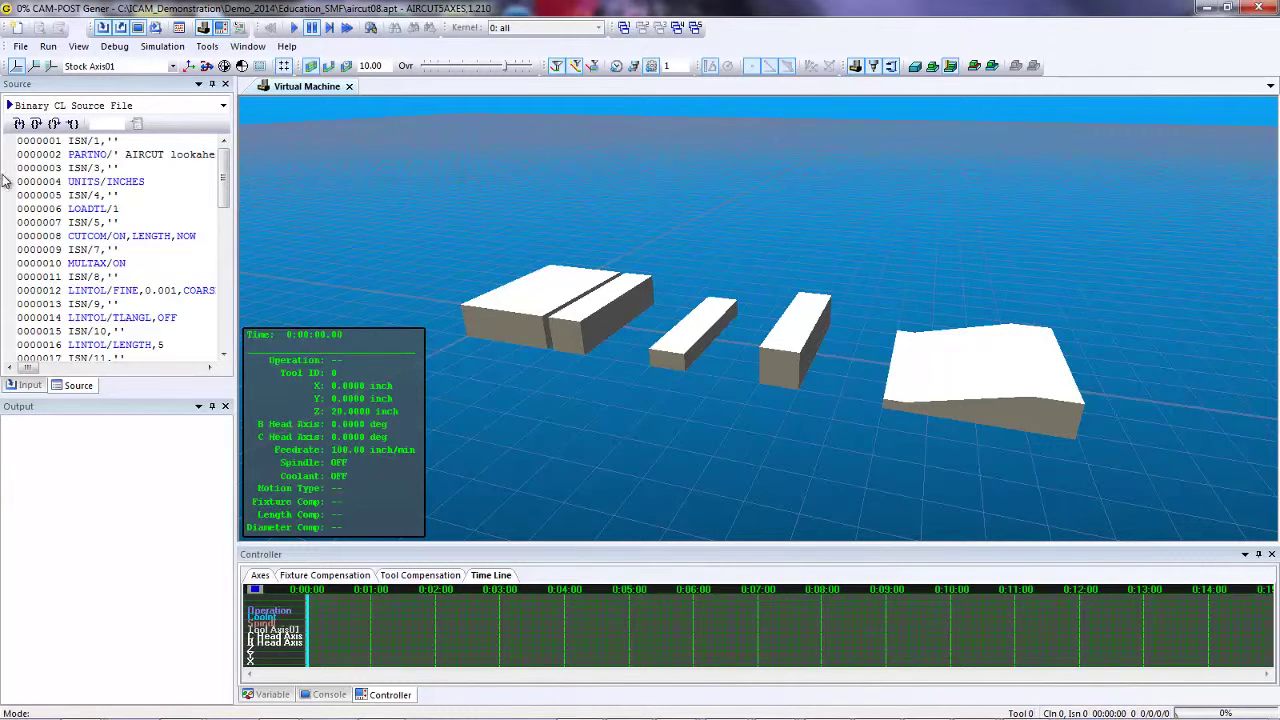
left_click(43, 88)
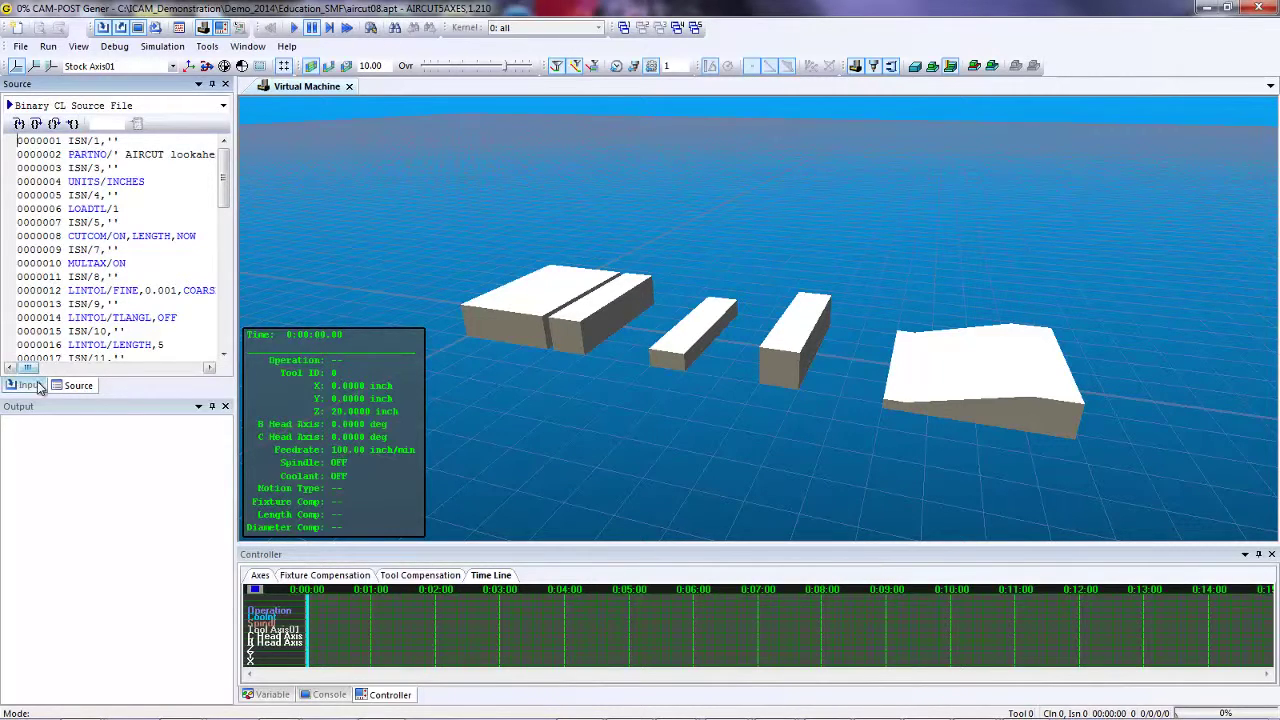
mouse_move(222, 200)
left_mouse_down()
mouse_move(229, 290)
mouse_move(228, 193)
left_mouse_up()
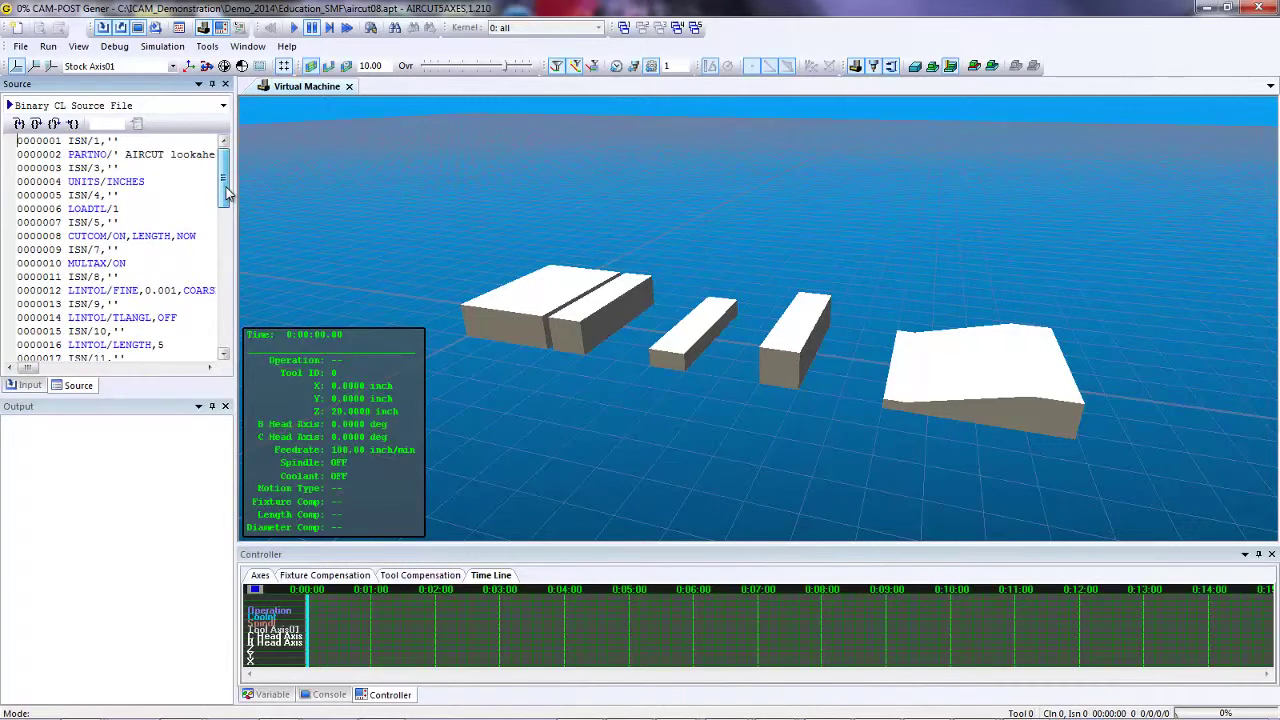
Step: Show the processed input and run the aircut08.apt simulation with SmartCUT, SmartPATH and SmartFEED all off
left_click(25, 389)
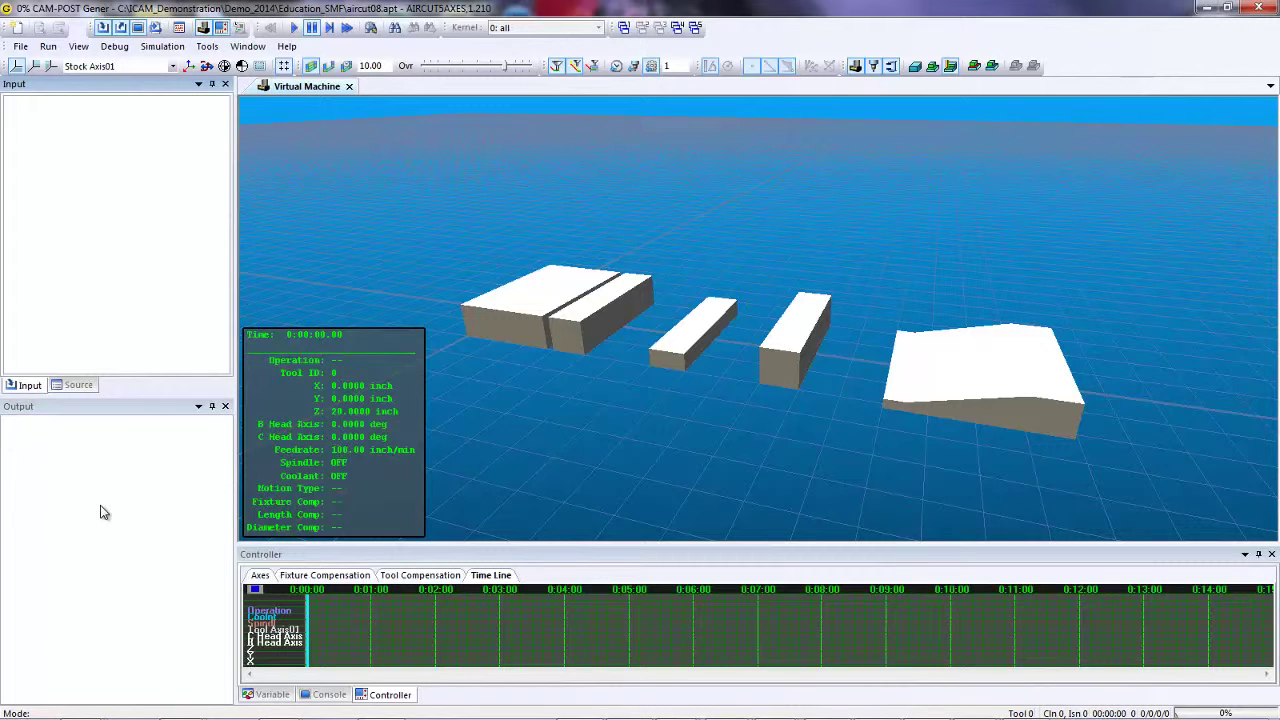
left_click(295, 29)
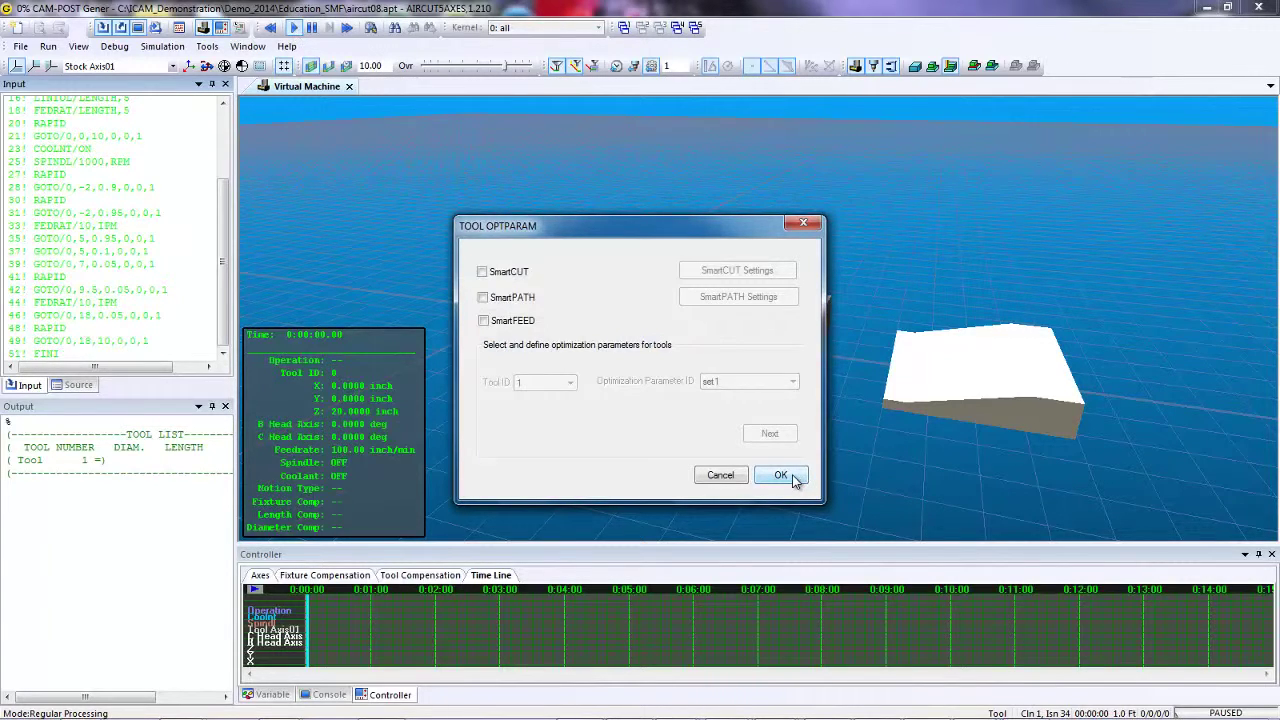
left_click(781, 475)
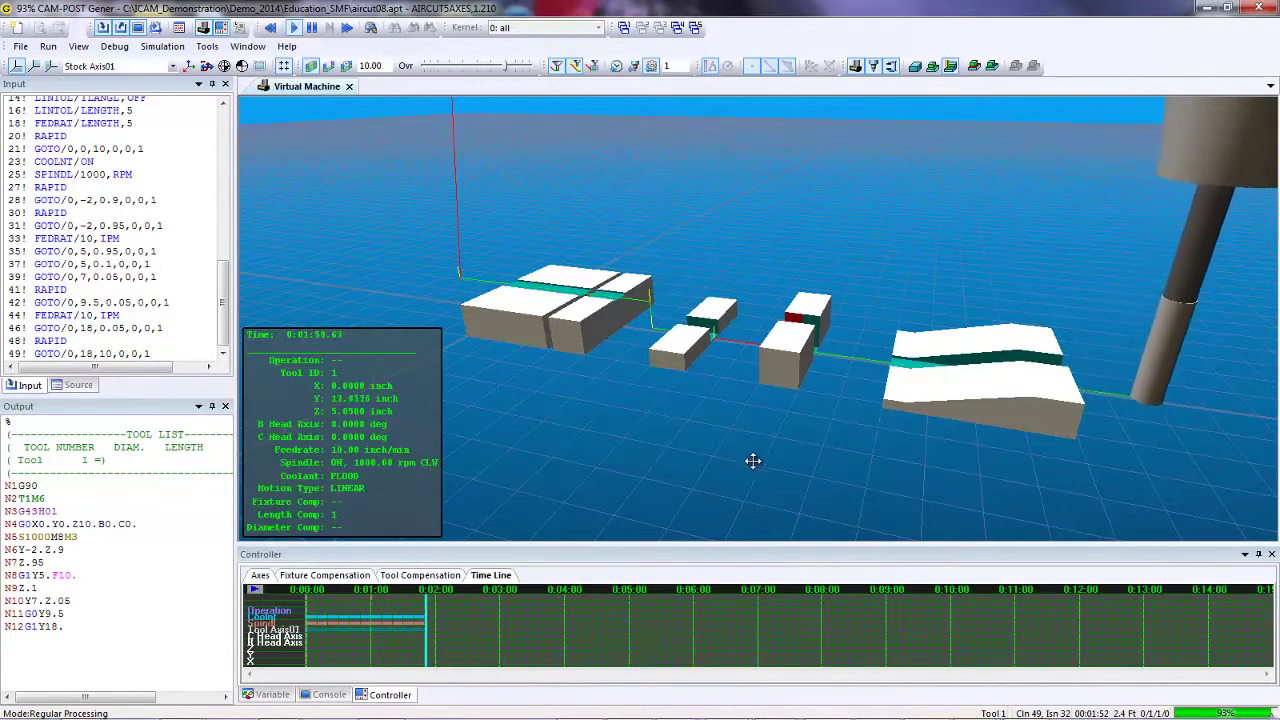
Step: Fit the time line to the whole run and synchronize the simulation to the cut surface on the first narrow block
left_click(459, 577)
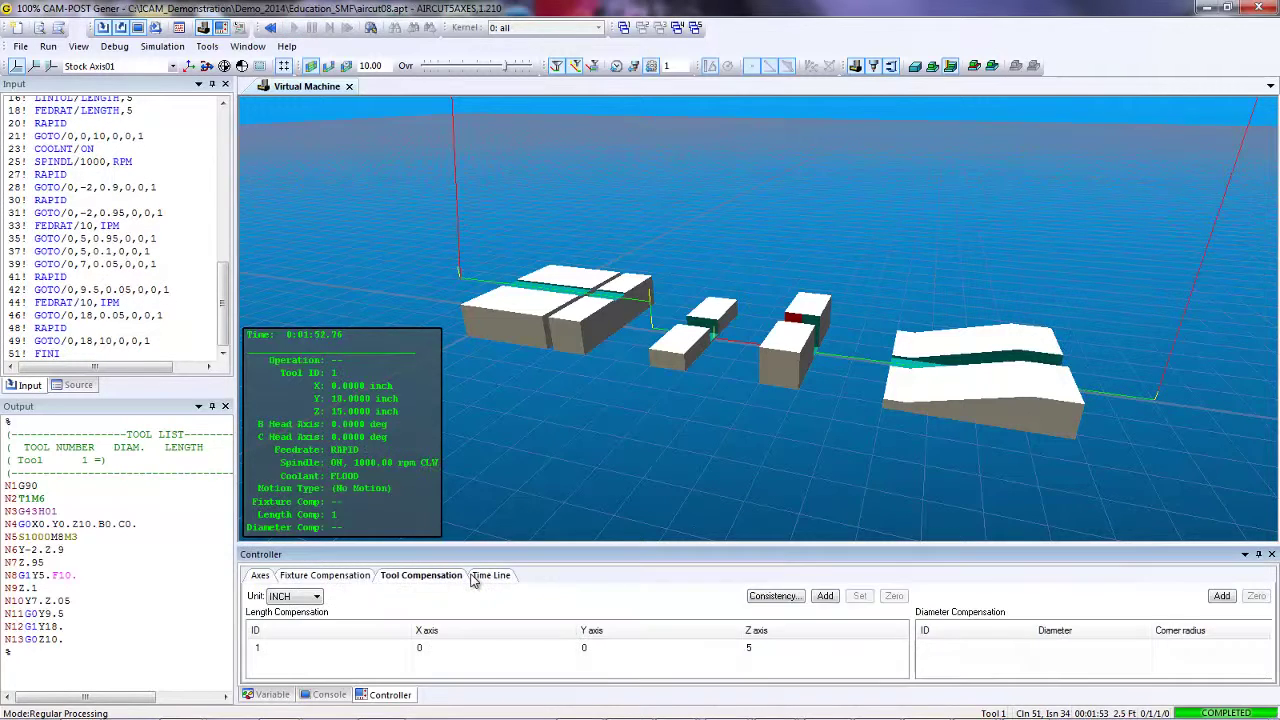
left_click(490, 576)
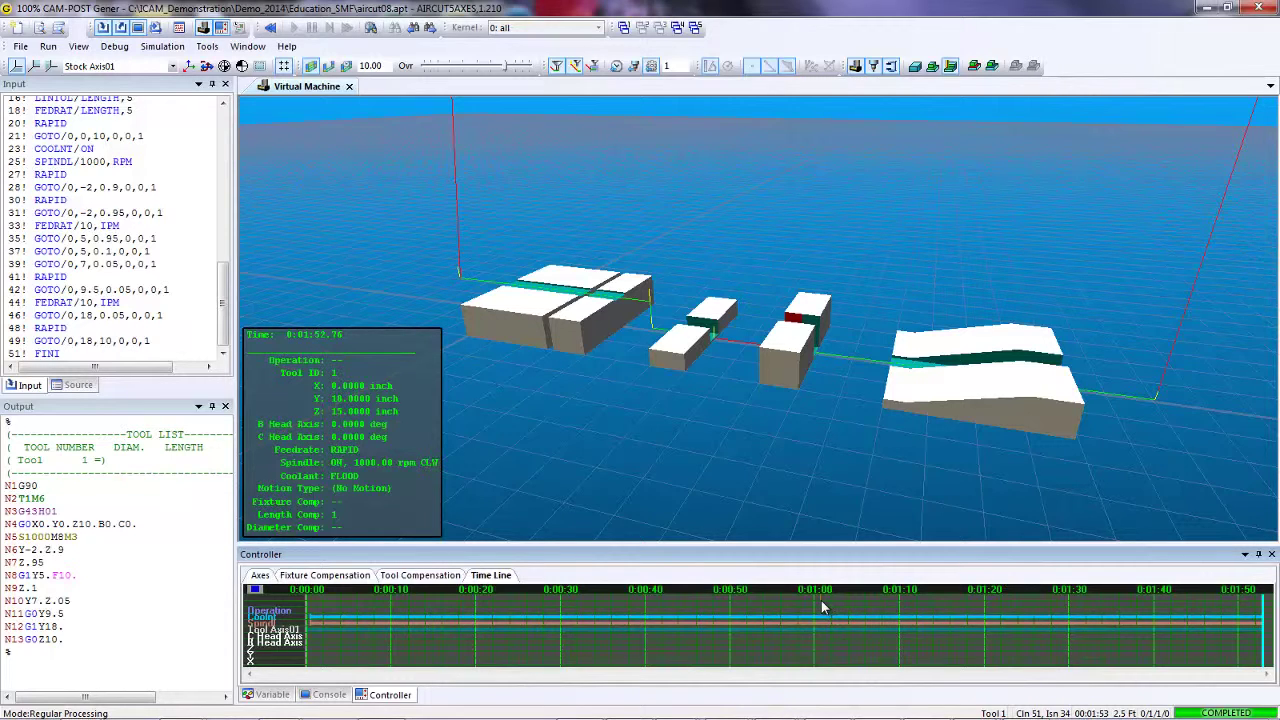
mouse_move(820, 603)
left_click_drag(748, 366, 708, 325)
scroll(706, 411, "up", 2)
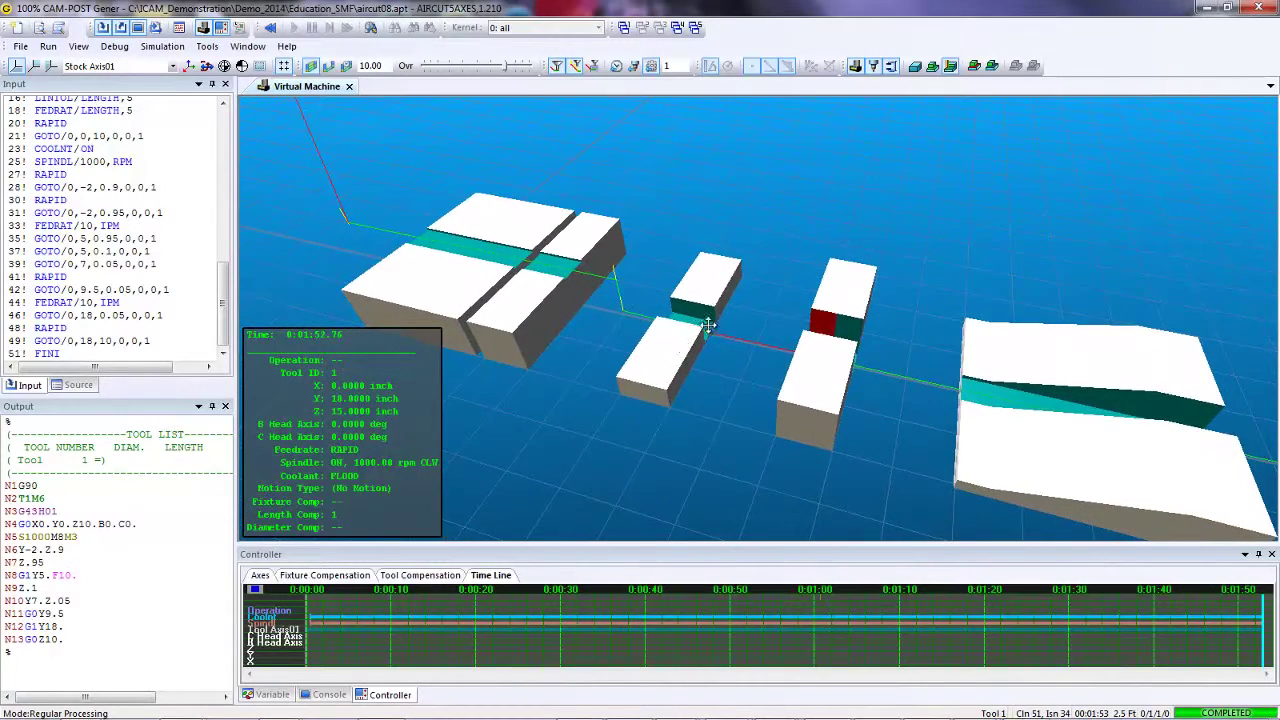
right_click(711, 321)
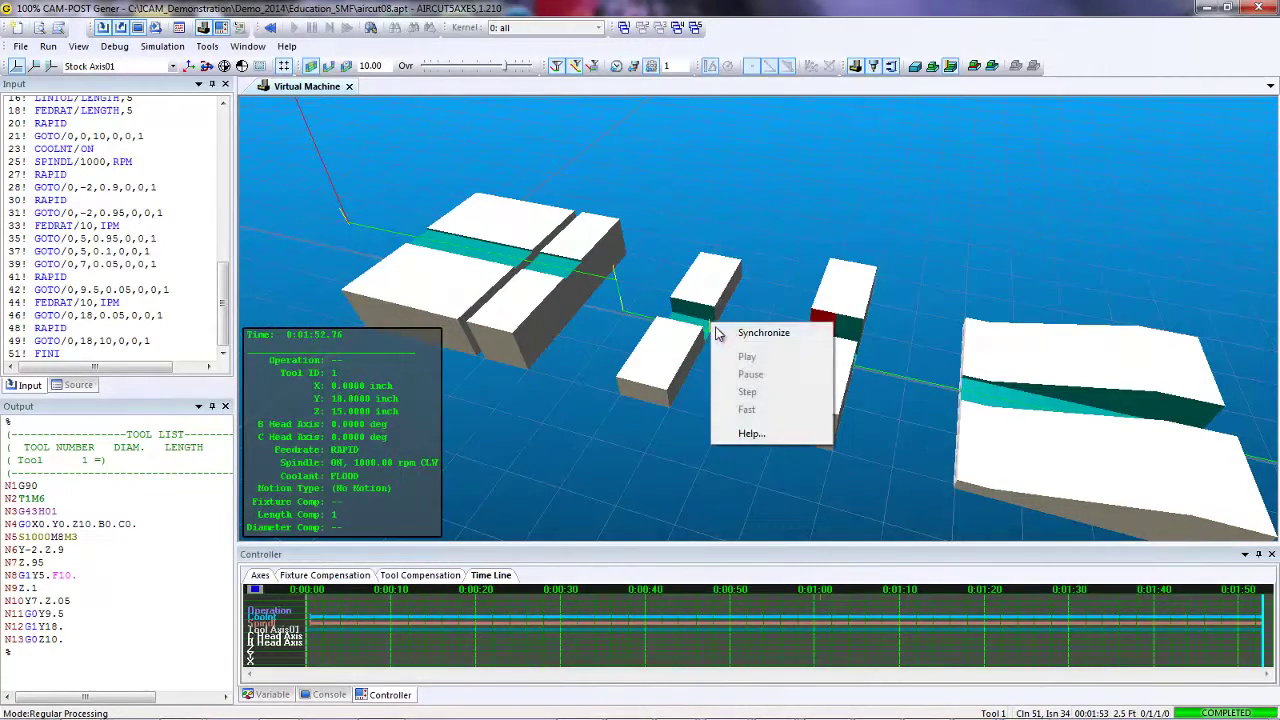
left_click(742, 337)
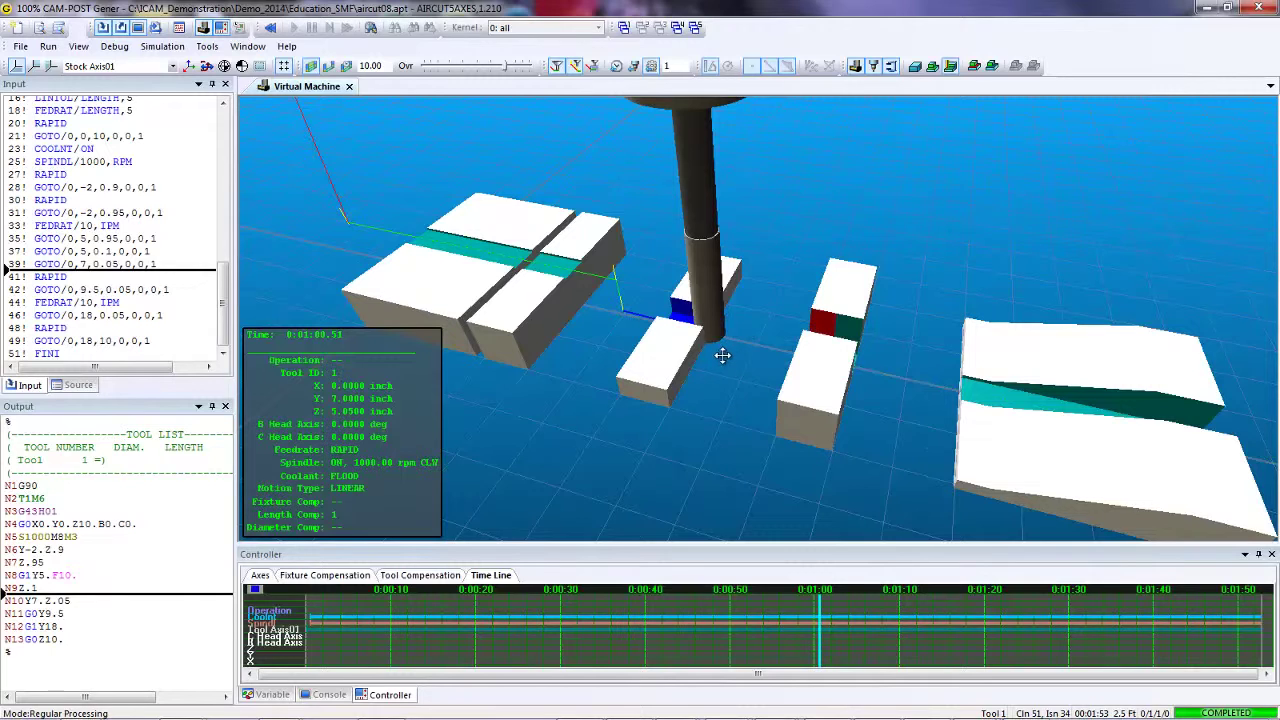
Step: Move the simulation to the end of the time line and examine the unoptimized tool path across all the blocks
mouse_move(736, 346)
left_mouse_down()
mouse_move(751, 343)
mouse_move(740, 368)
left_mouse_up()
left_click_drag(822, 618, 1265, 680)
scroll(809, 443, "down", 5)
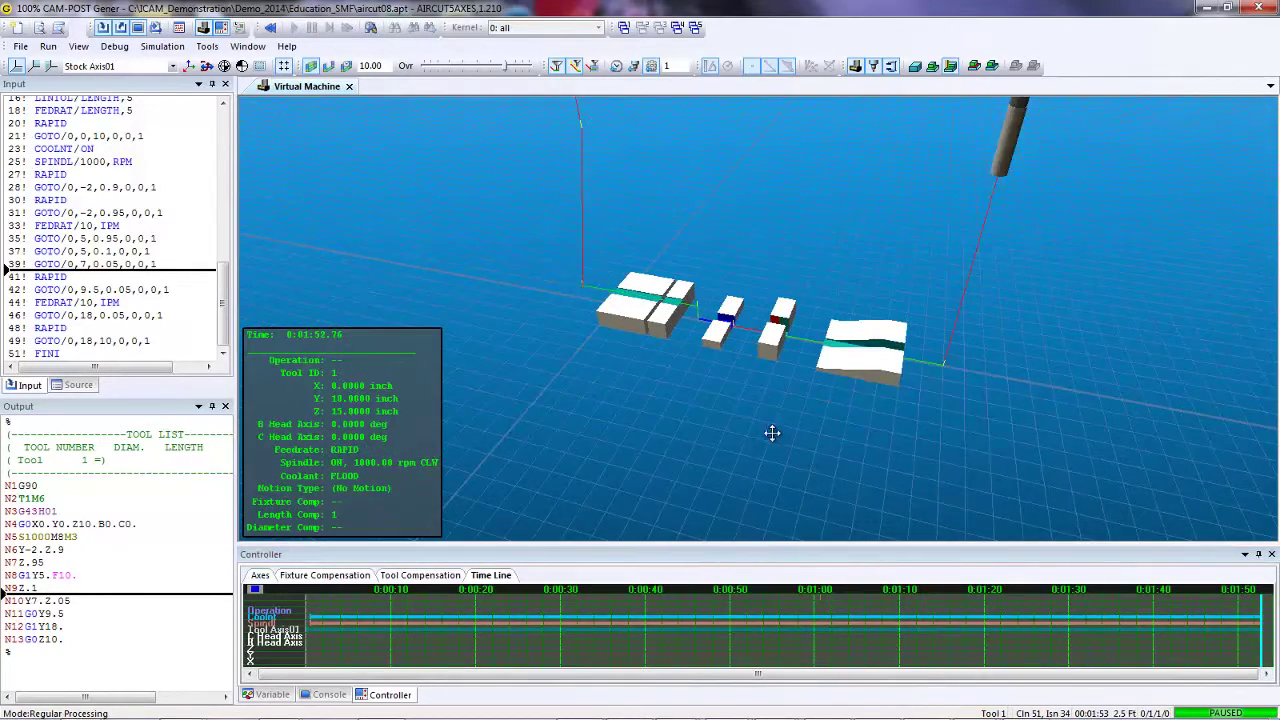
scroll(749, 470, "up", 4)
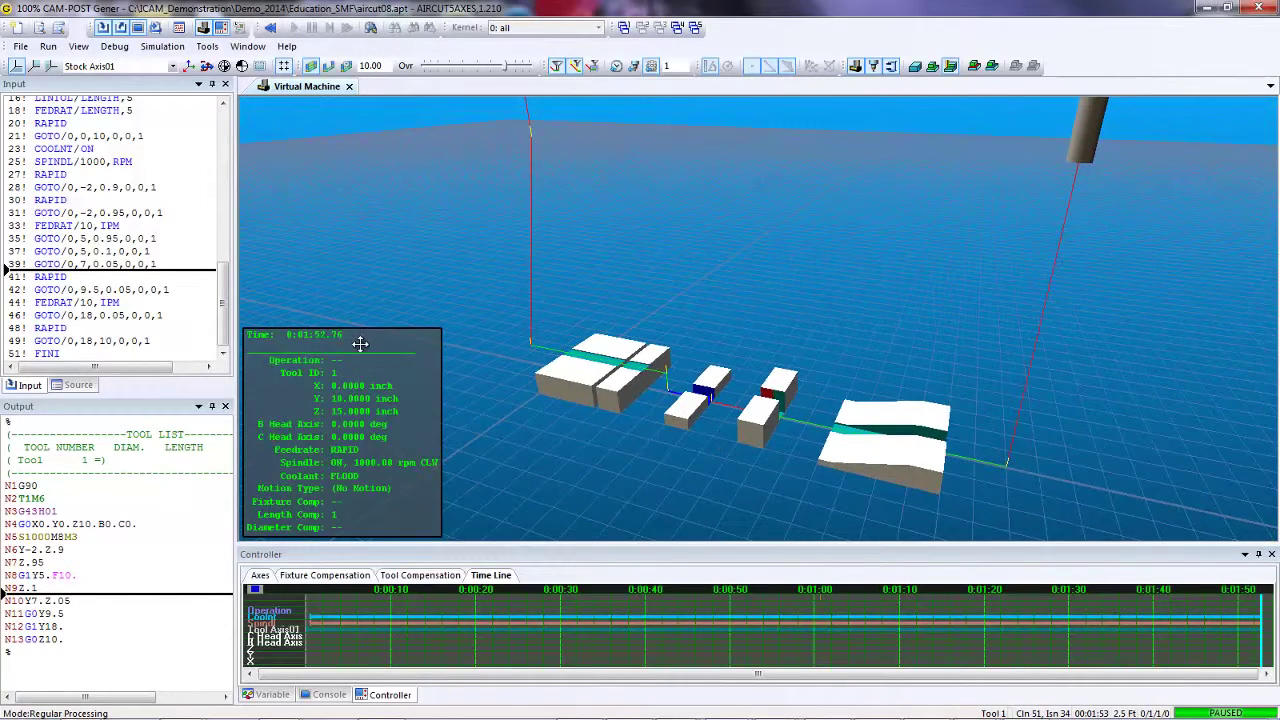
scroll(609, 439, "up", 1)
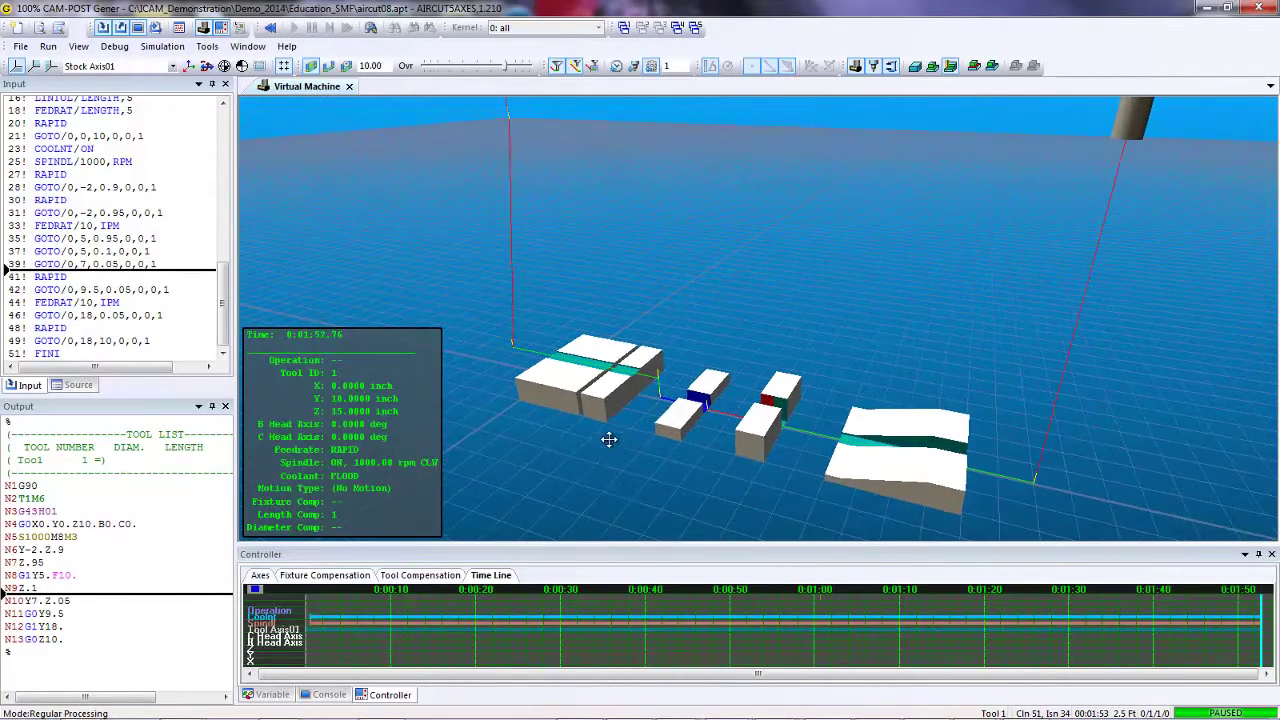
middle_click_drag(626, 447, 622, 469)
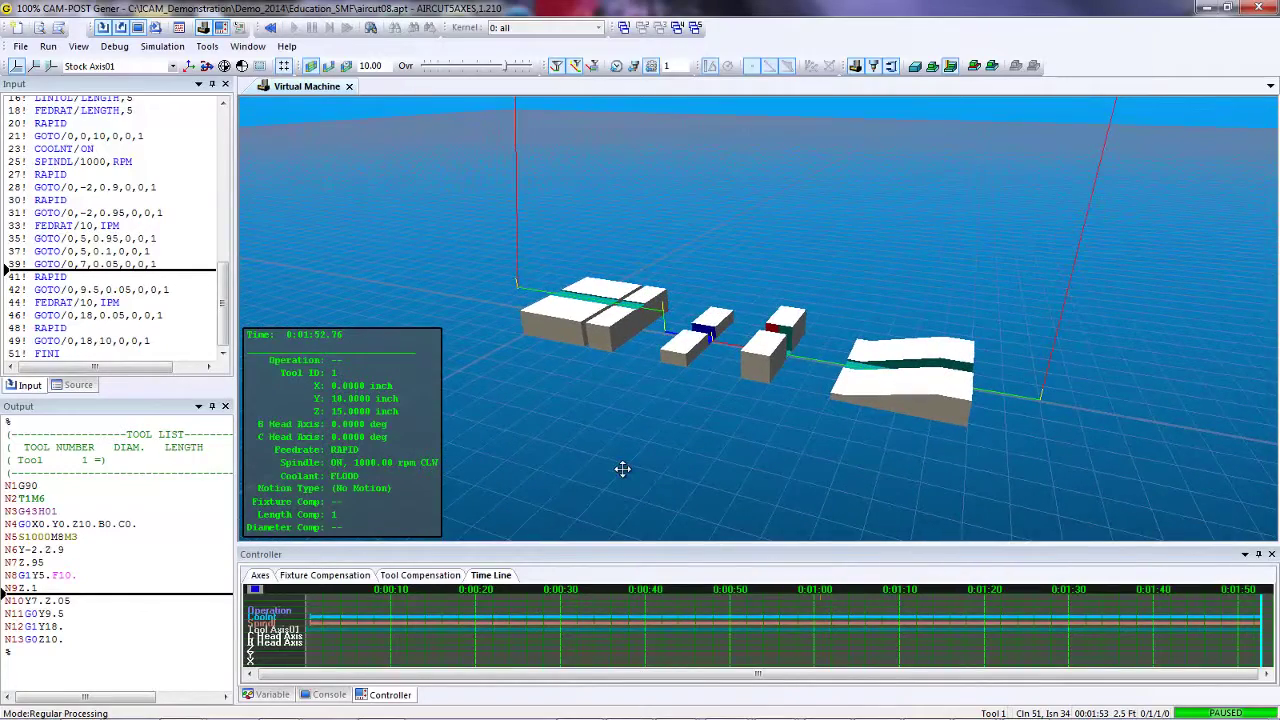
middle_click_drag(646, 406, 691, 463)
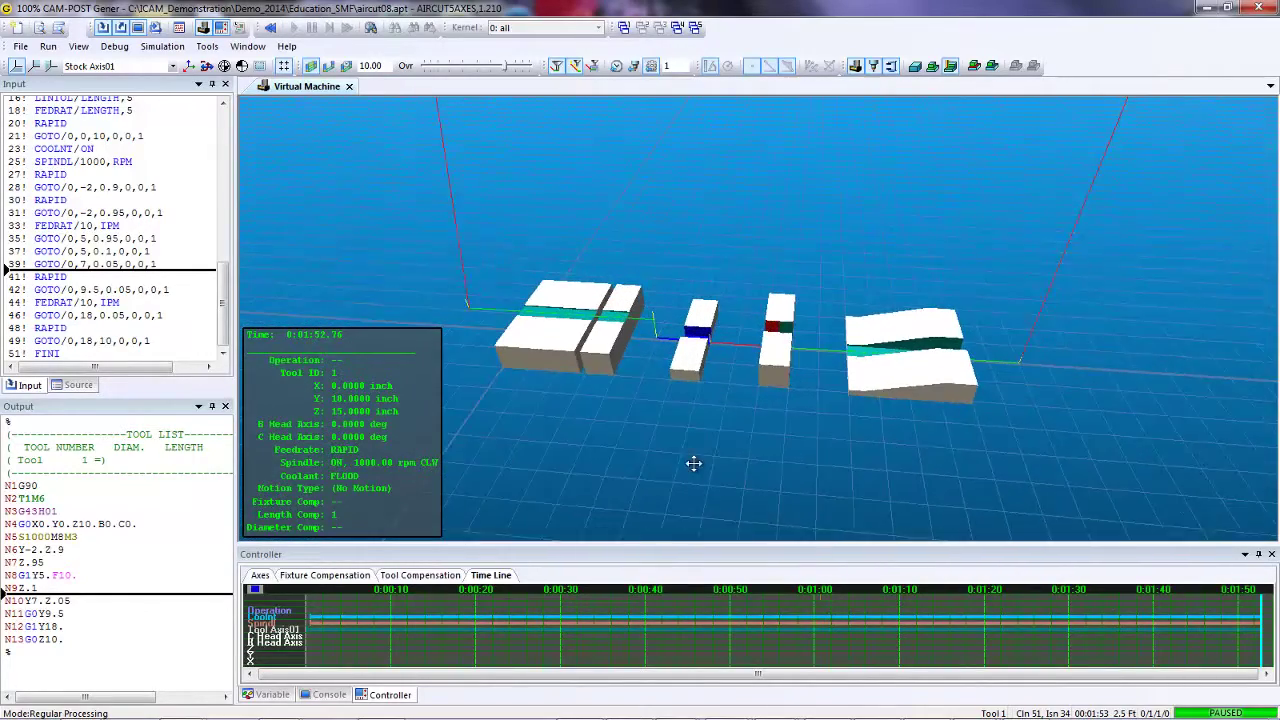
left_click_drag(736, 368, 757, 443)
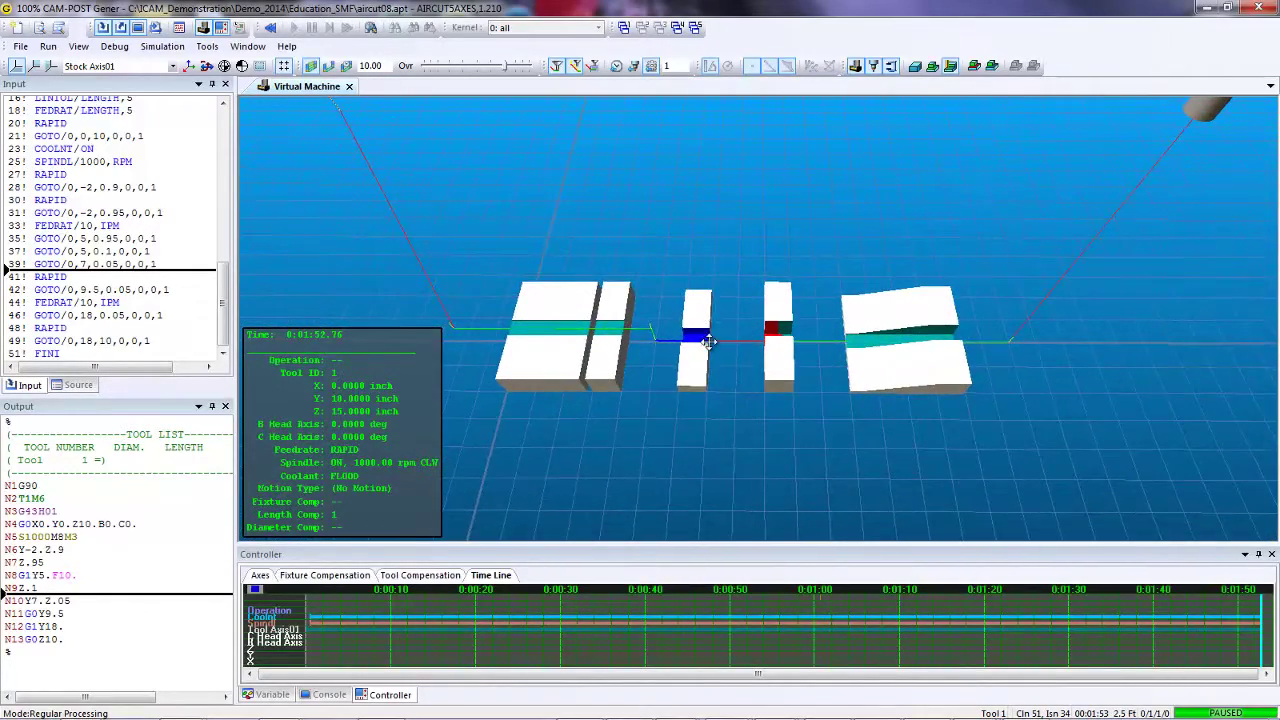
left_click_drag(743, 340, 700, 234)
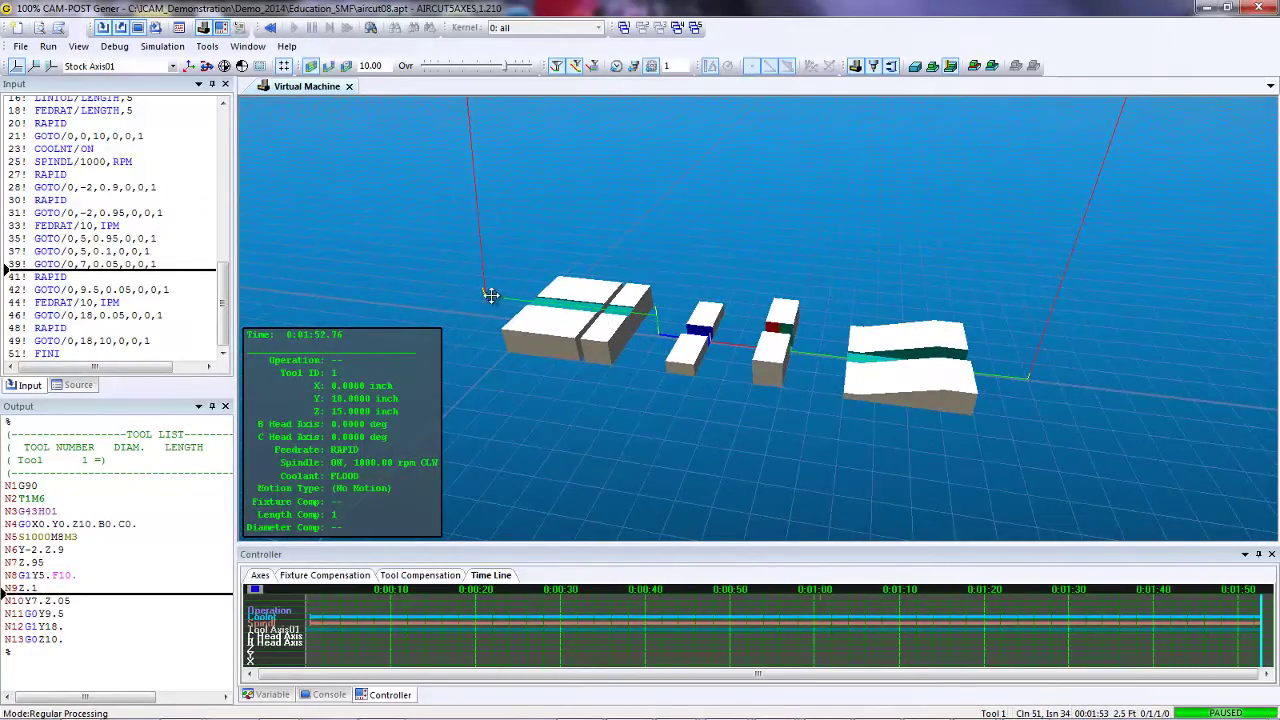
left_click_drag(502, 300, 503, 290)
left_click_drag(646, 352, 663, 300)
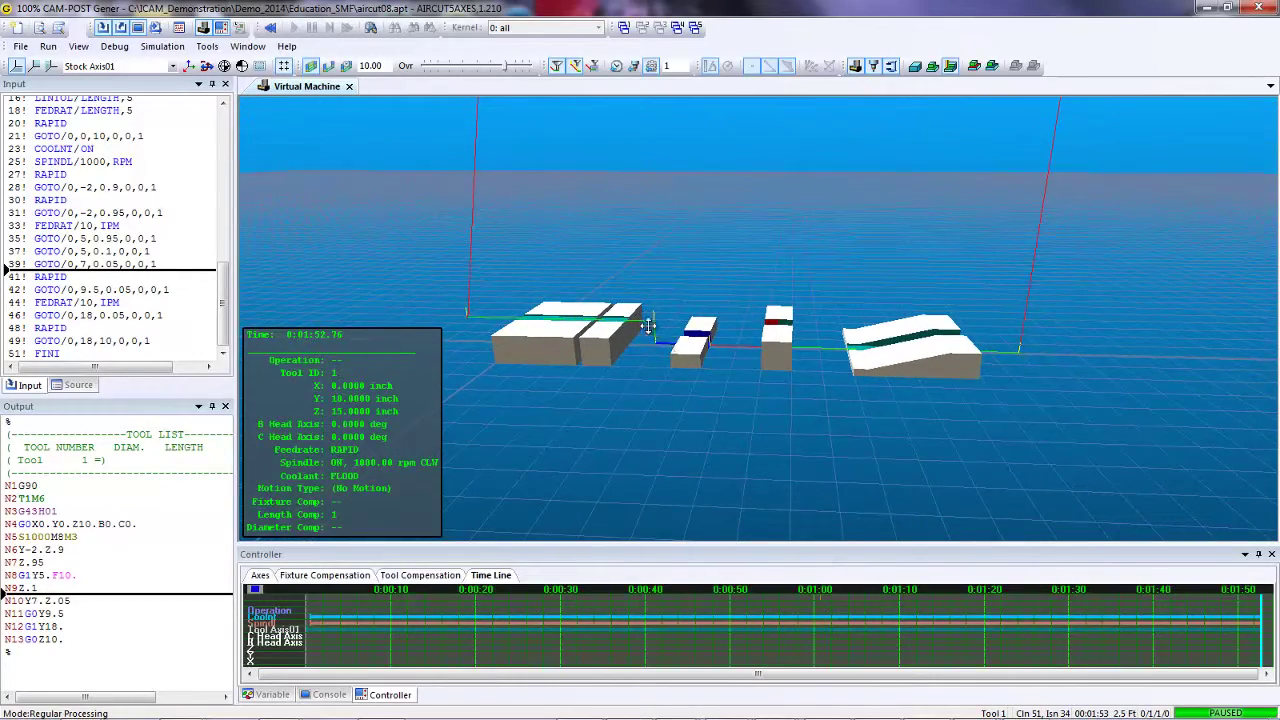
left_click_drag(837, 380, 951, 426)
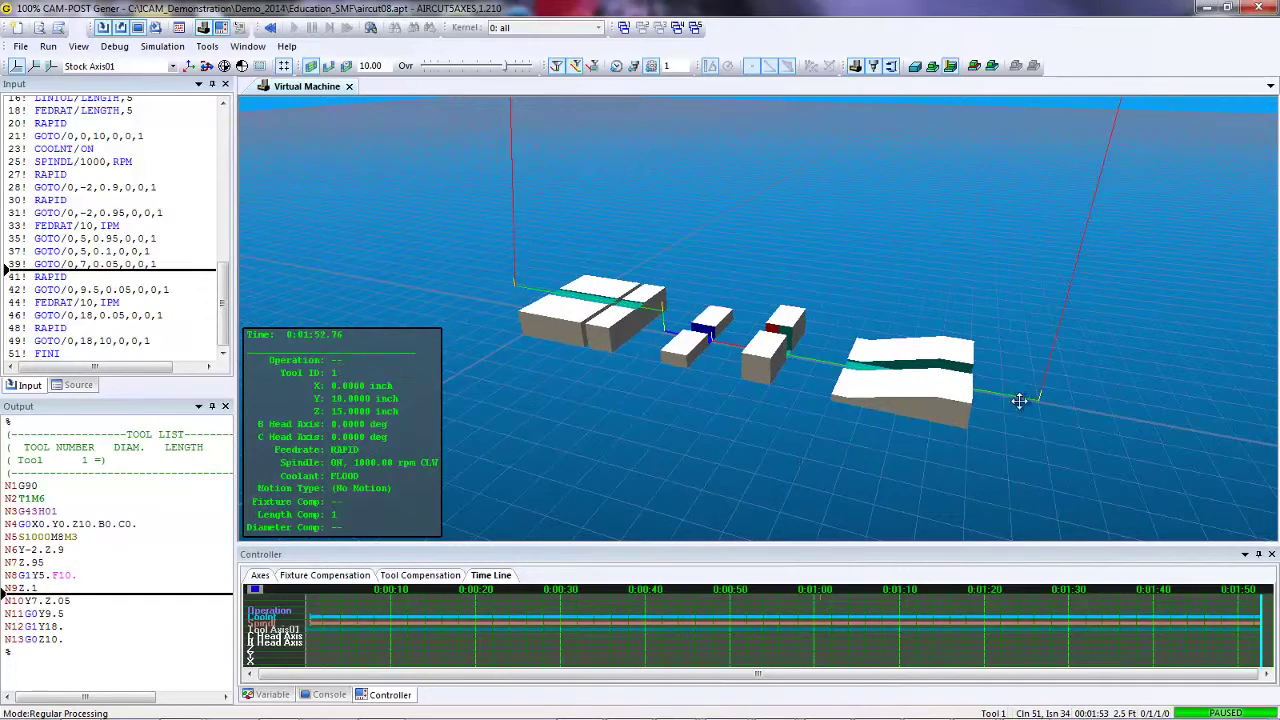
left_click_drag(1040, 405, 915, 469)
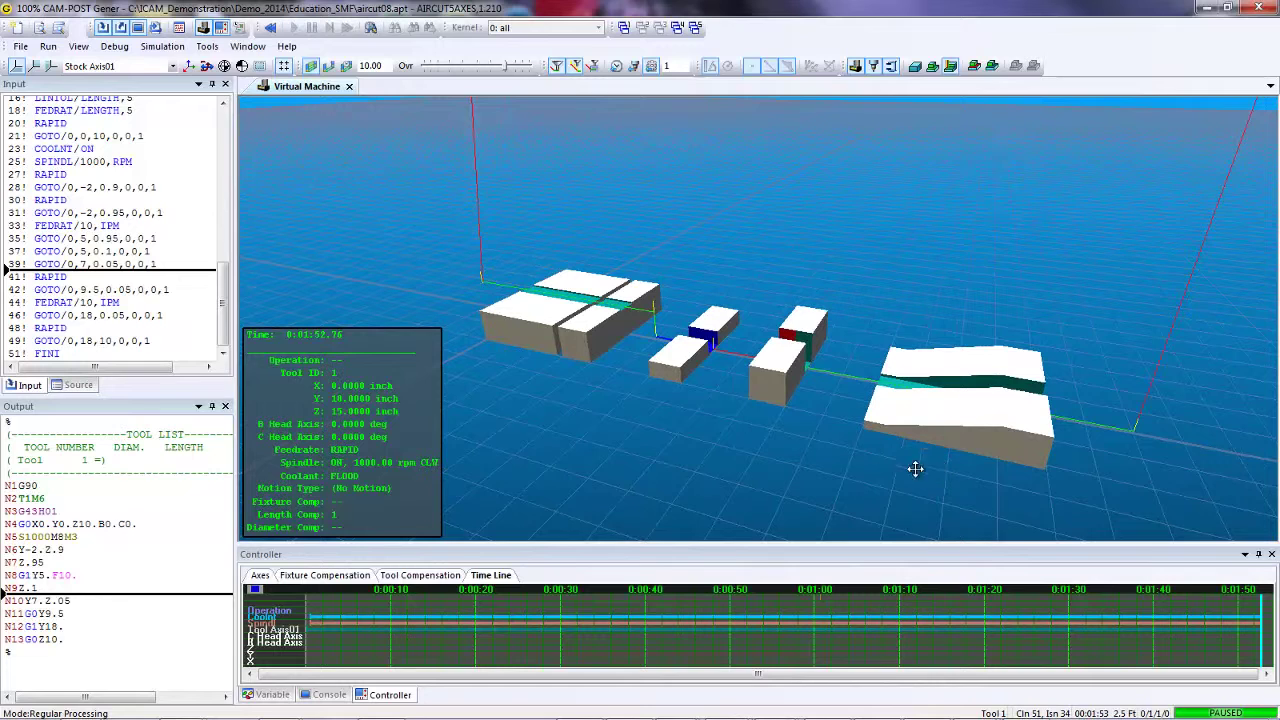
Step: Restart processing and run the program with SmartCUT, SmartPATH and SmartFEED enabled, using optimization parameter set1 for tool 1
left_click(270, 30)
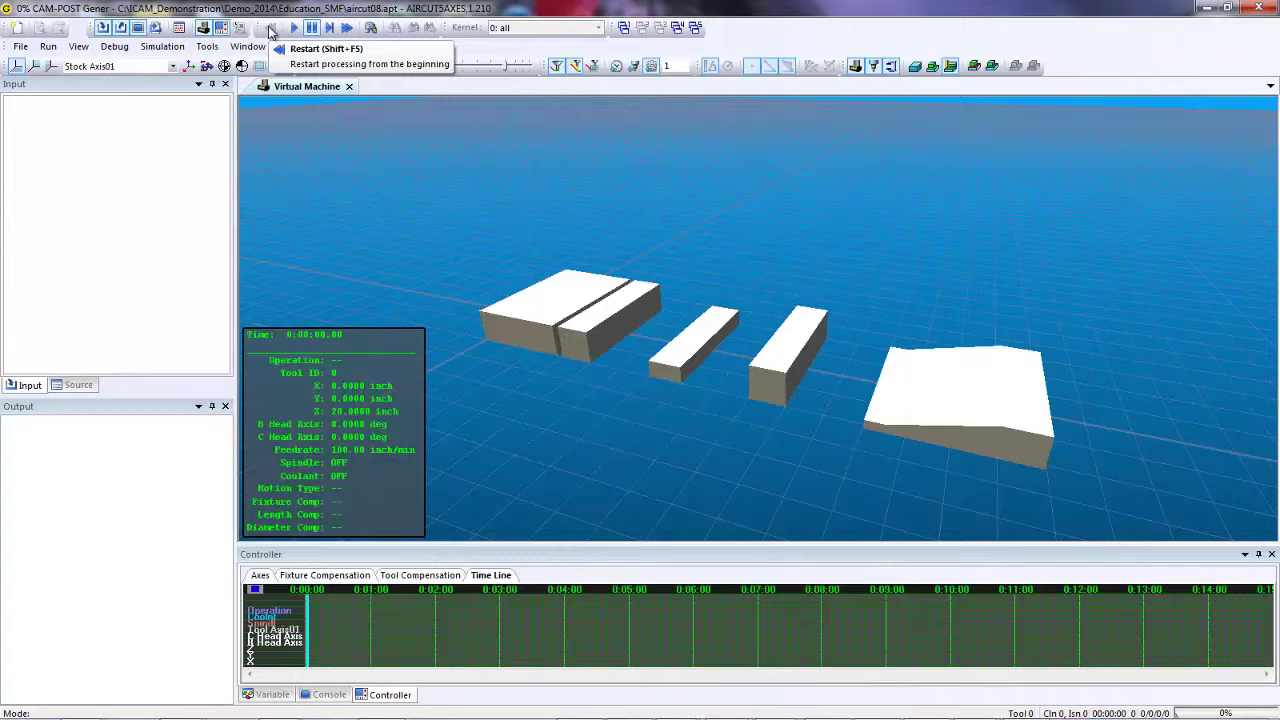
left_click(296, 29)
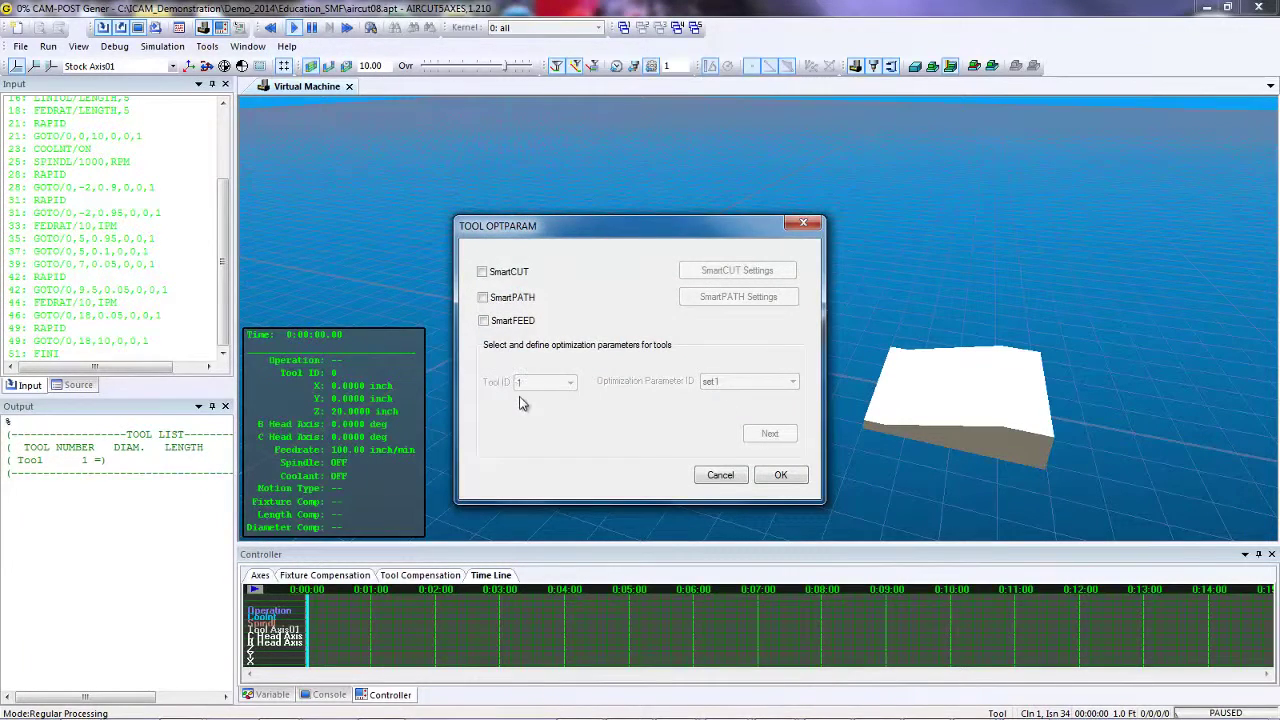
left_click(497, 278)
left_click(502, 300)
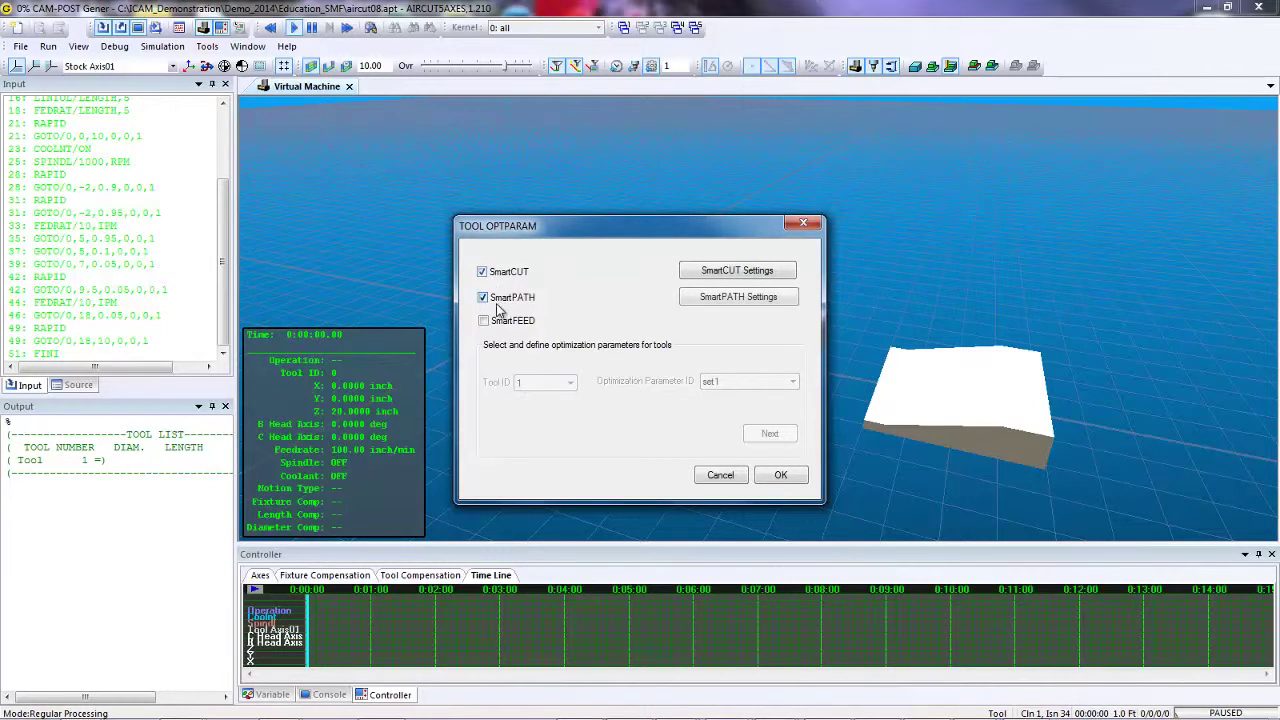
left_click(490, 322)
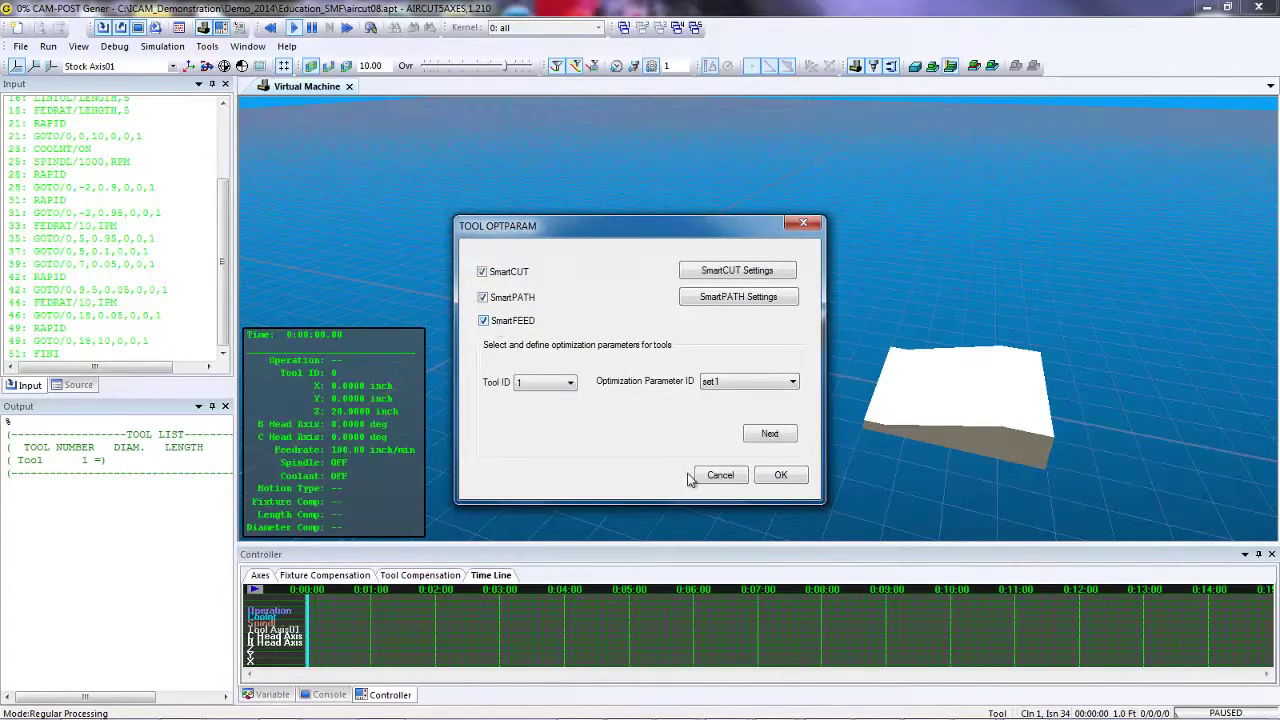
left_click(789, 477)
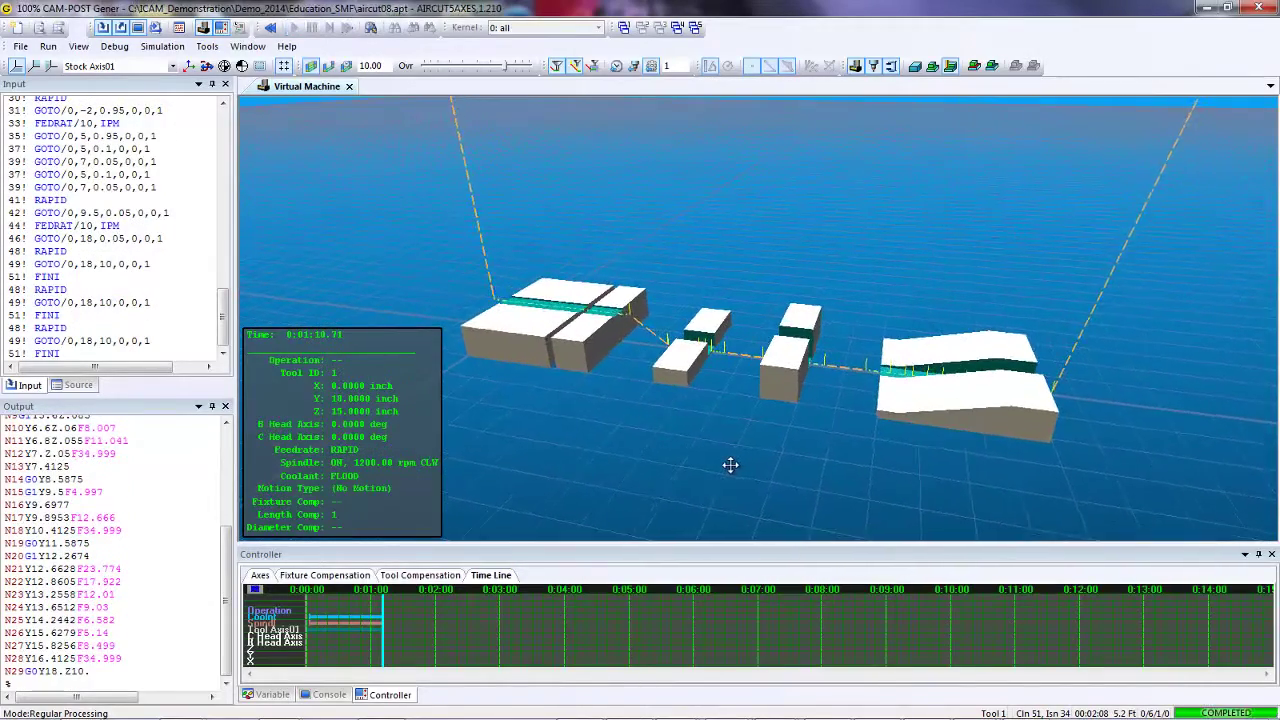
Step: Examine the optimized tool path and read through the feed rates in the generated NC output
left_click_drag(710, 463, 566, 521)
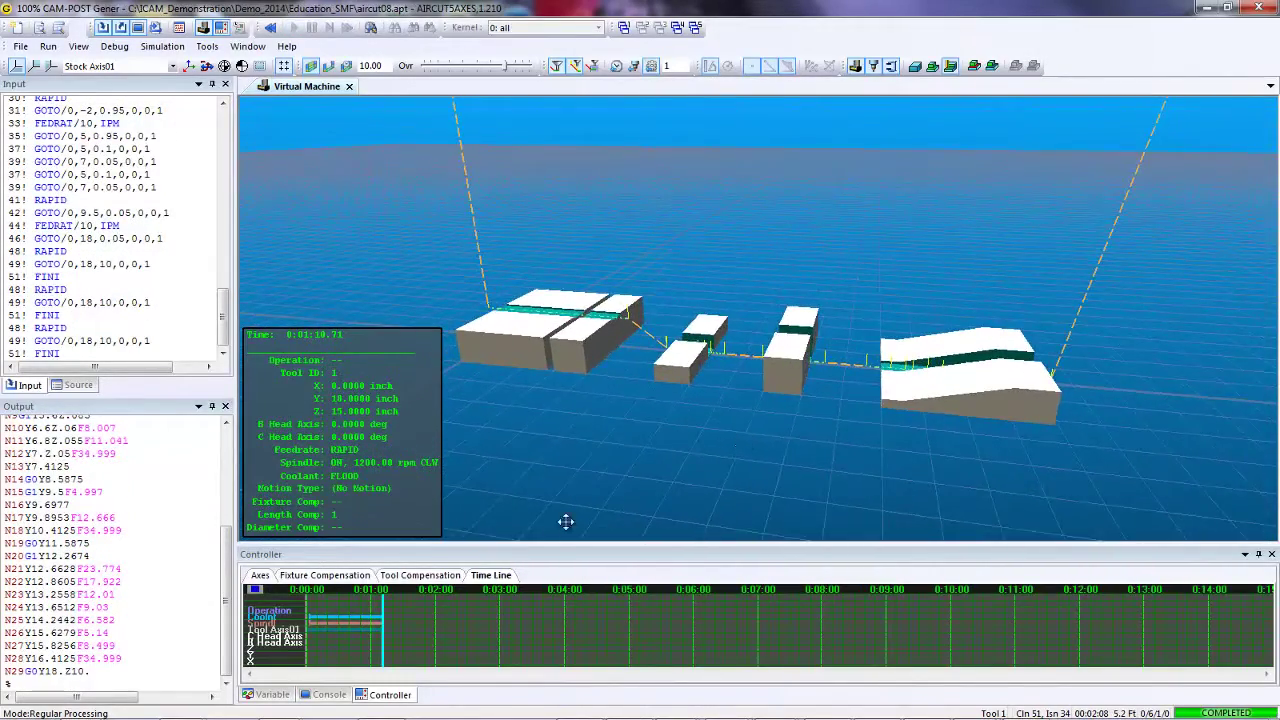
scroll(100, 565, "up", 5)
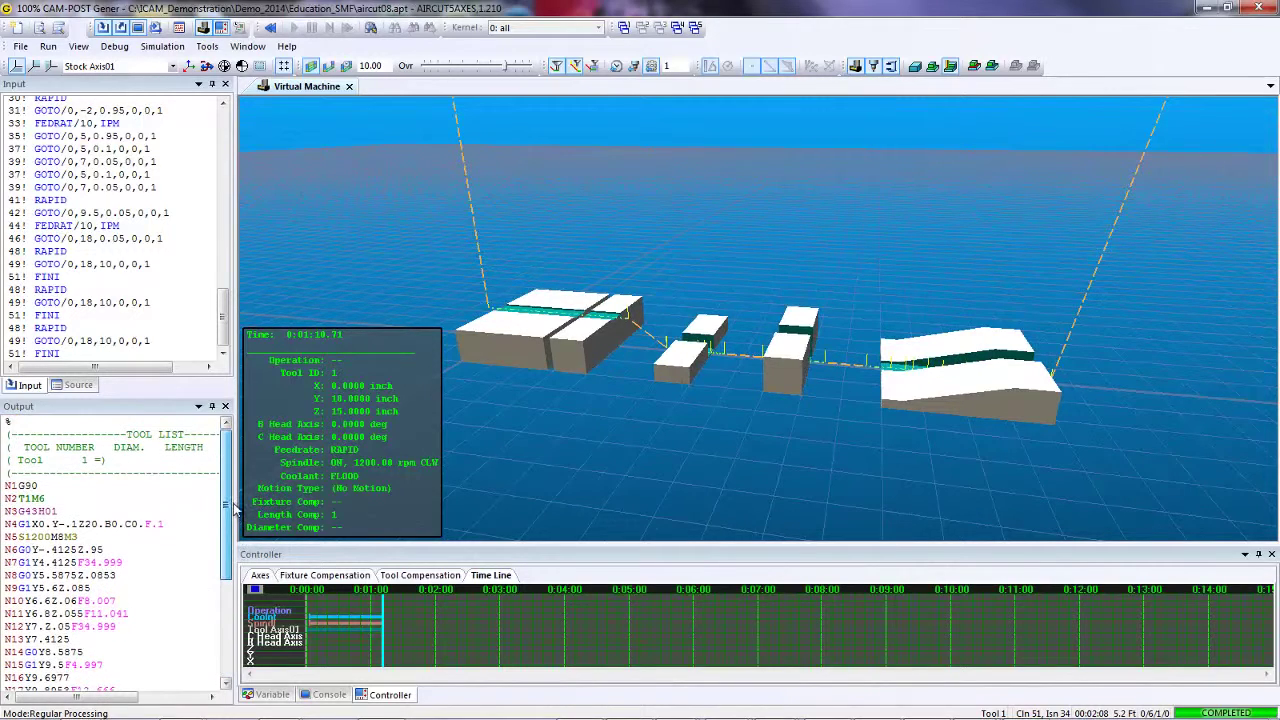
scroll(120, 530, "down", 2)
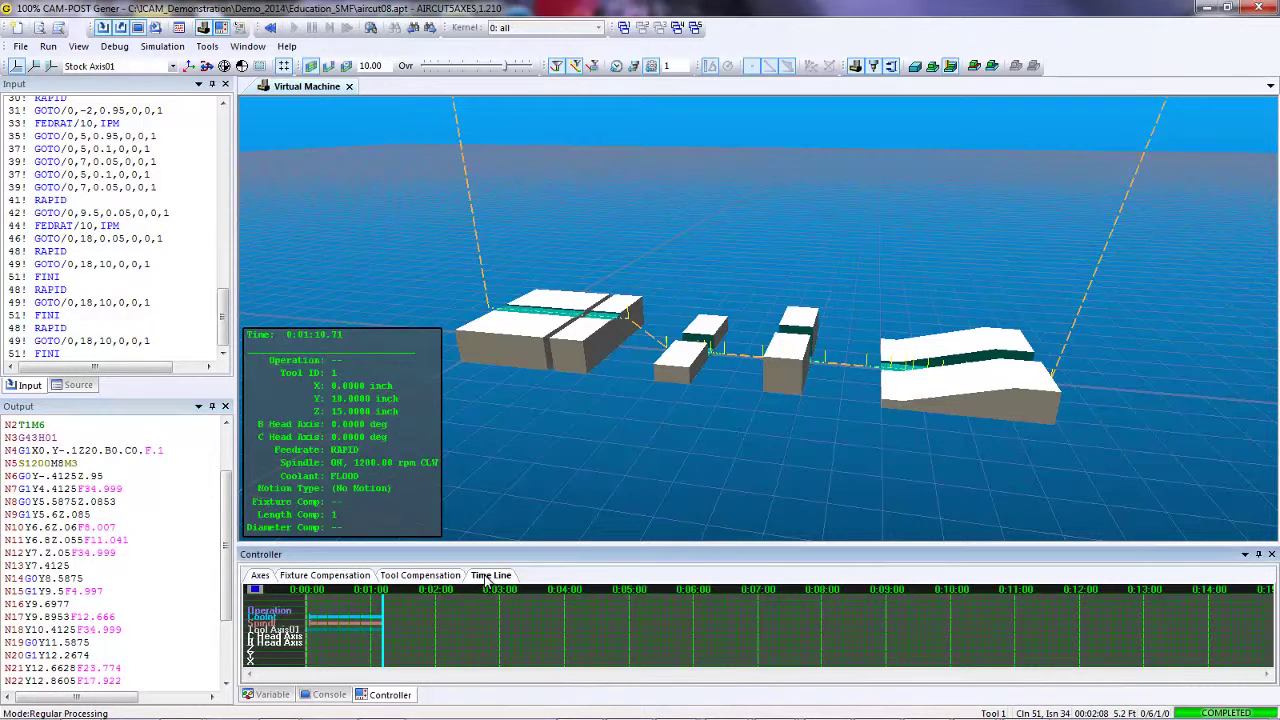
Step: Expand the time line to the full run and step the optimized simulation through the first block's cut, up to about 0:00:12.6
scroll(525, 575, "up", 5)
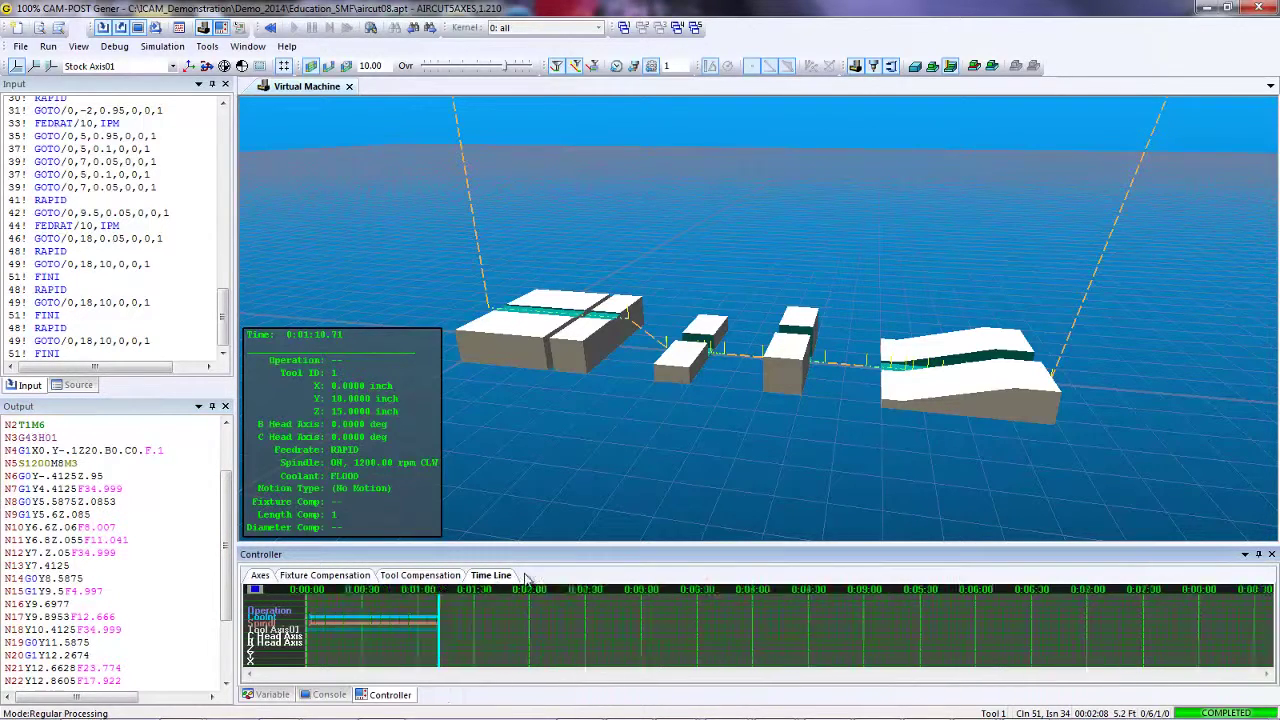
left_click_drag(762, 636, 394, 652)
middle_click_drag(614, 394, 689, 374)
left_click_drag(689, 373, 603, 394)
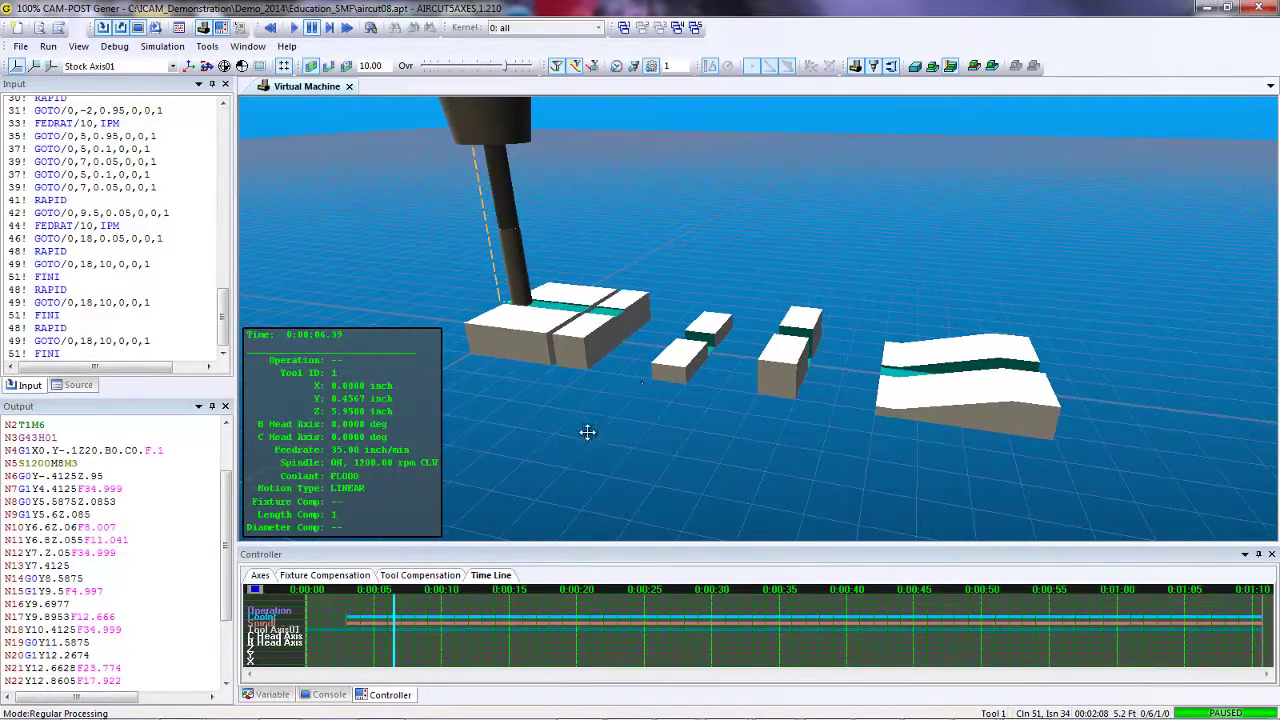
left_click_drag(394, 651, 444, 655)
left_click_drag(447, 657, 464, 656)
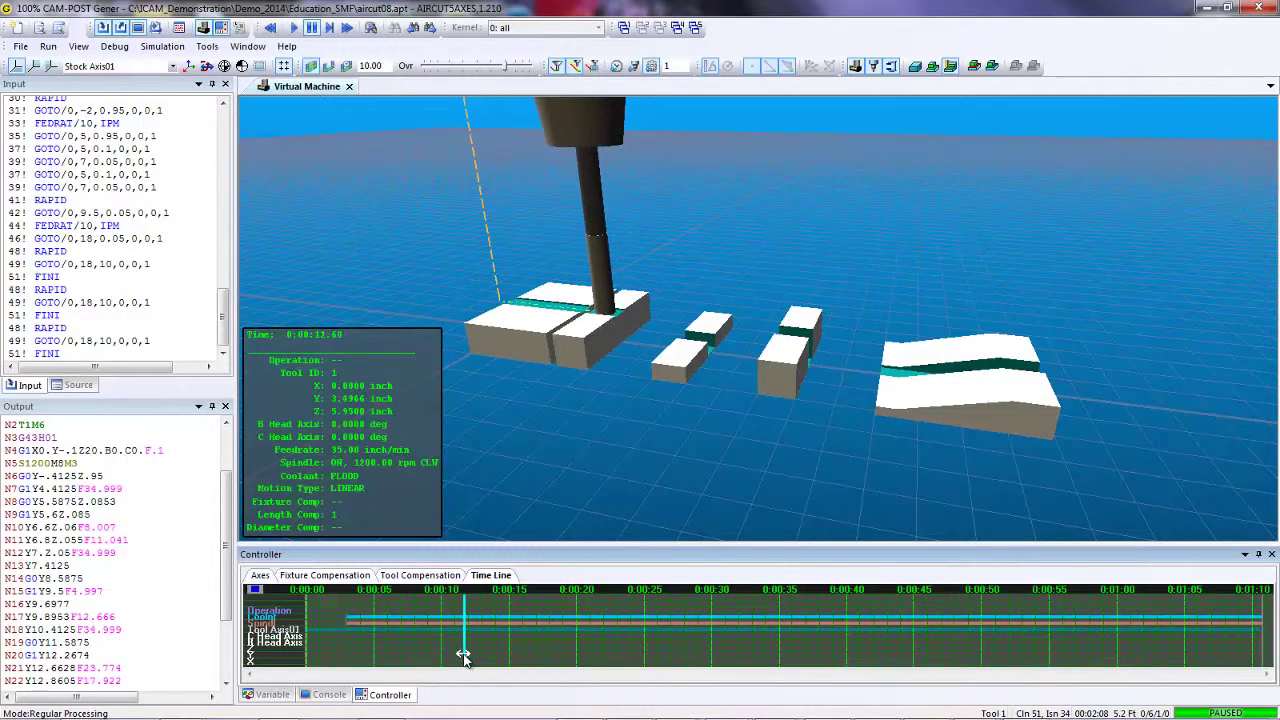
Step: Advance the simulation to about 0:00:15.5 to inspect the tool's approach and entry into the first narrow block
left_click_drag(466, 615, 489, 610)
middle_click_drag(569, 385, 614, 369)
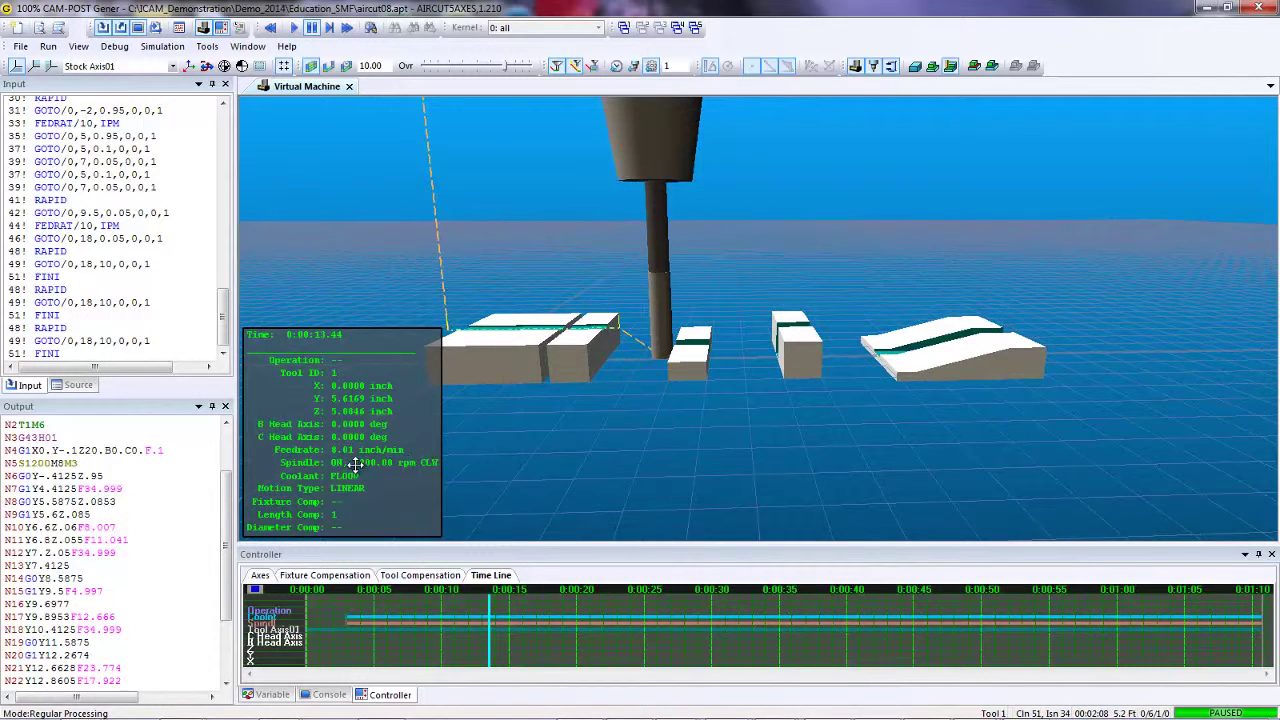
left_click_drag(663, 472, 617, 519)
left_click_drag(489, 638, 516, 638)
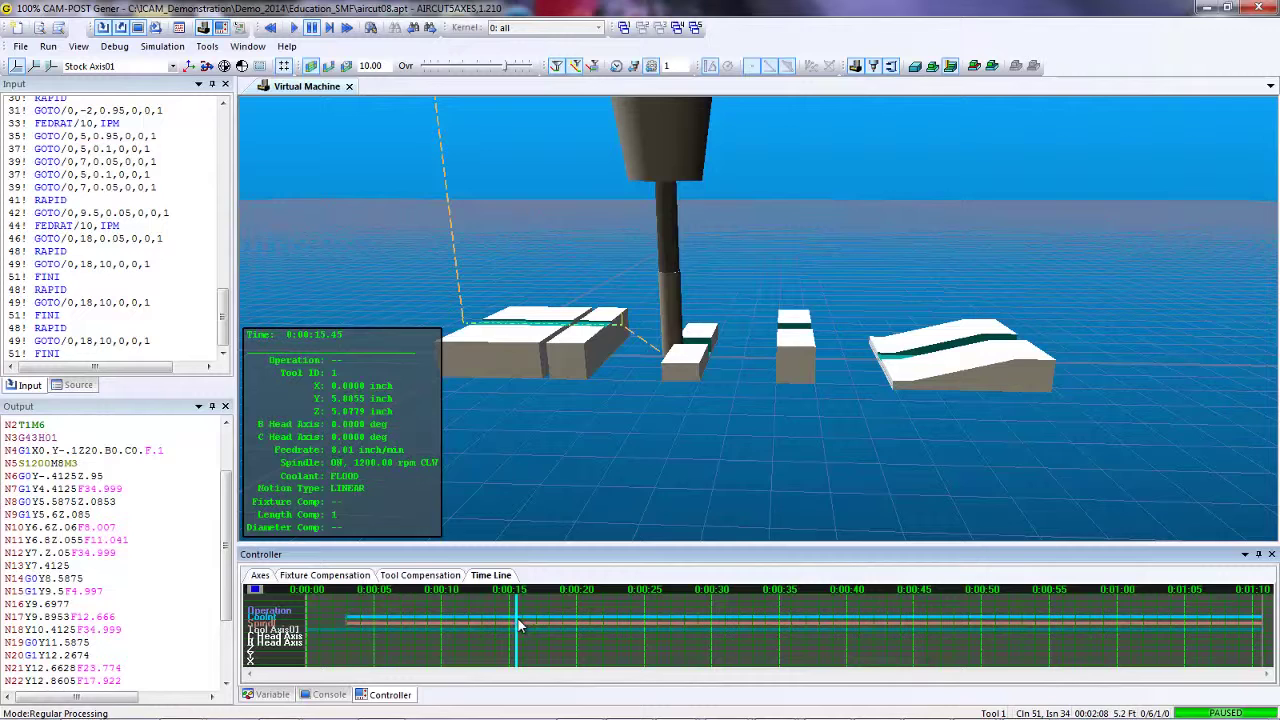
Step: Advance the simulation to about 0:00:22 and inspect the tool's exit from the first narrow block
left_click_drag(519, 625, 606, 626)
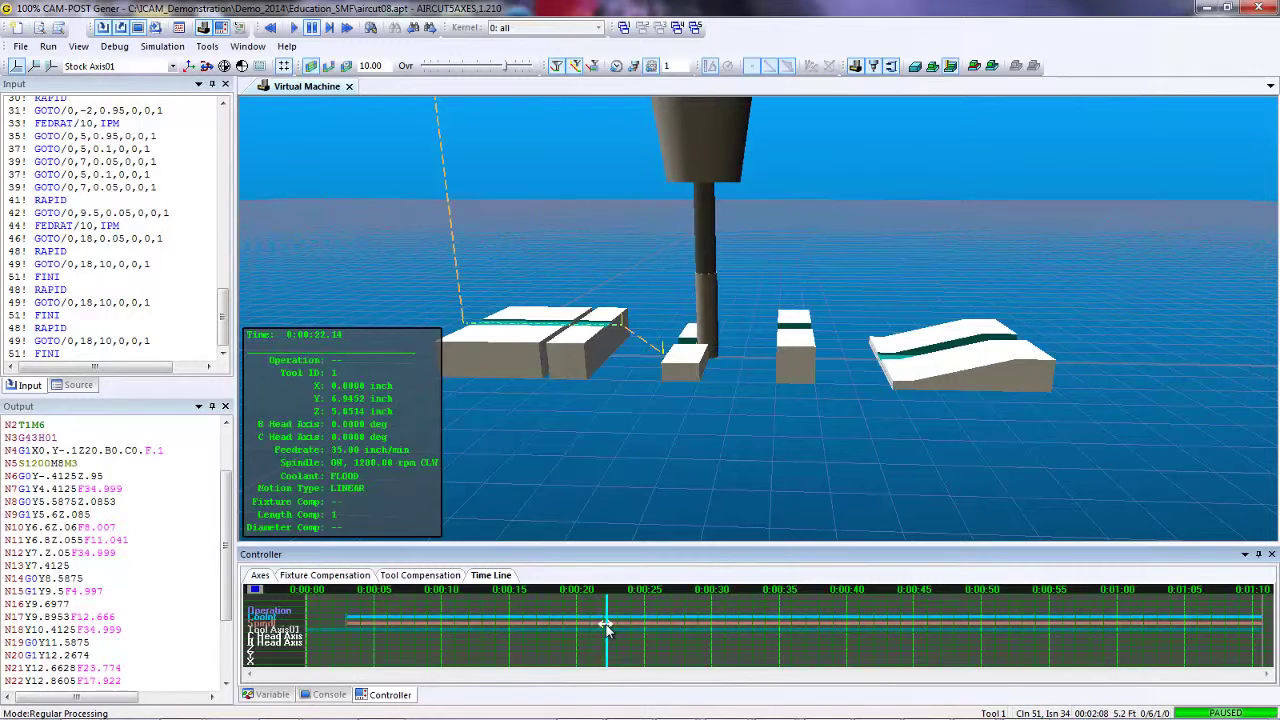
middle_click_drag(674, 388, 655, 395)
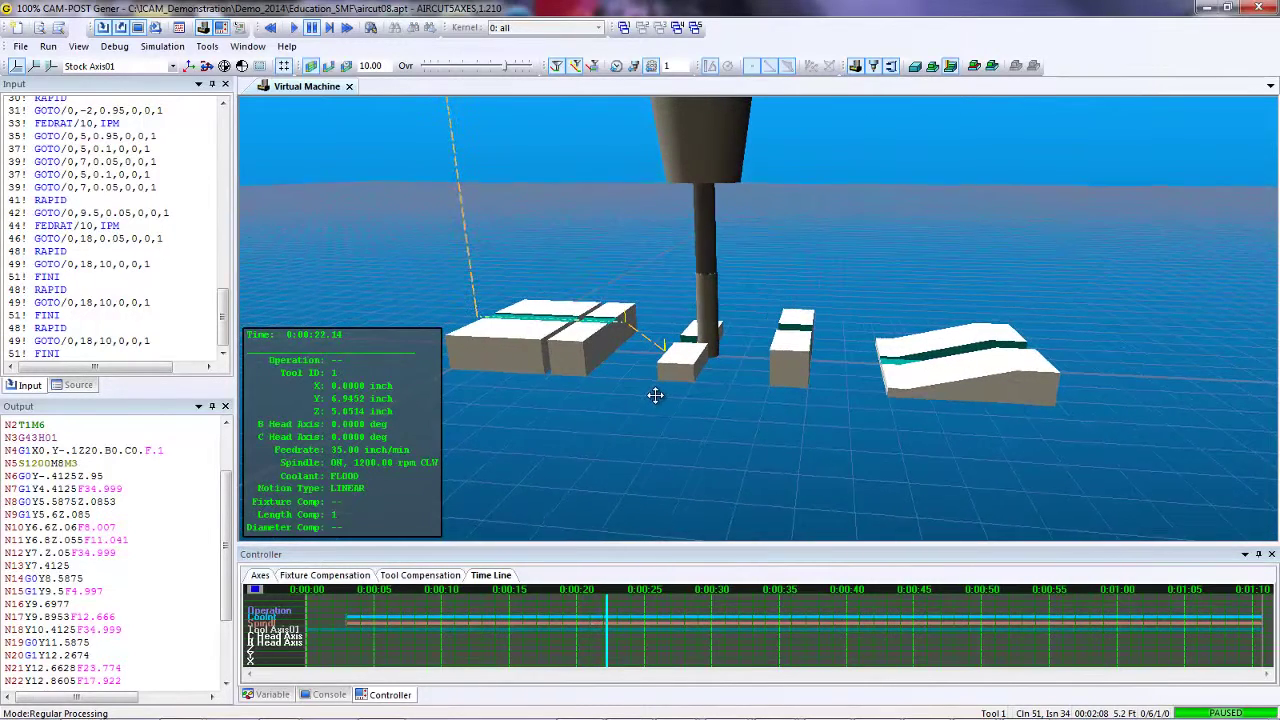
scroll(683, 392, "up", 3)
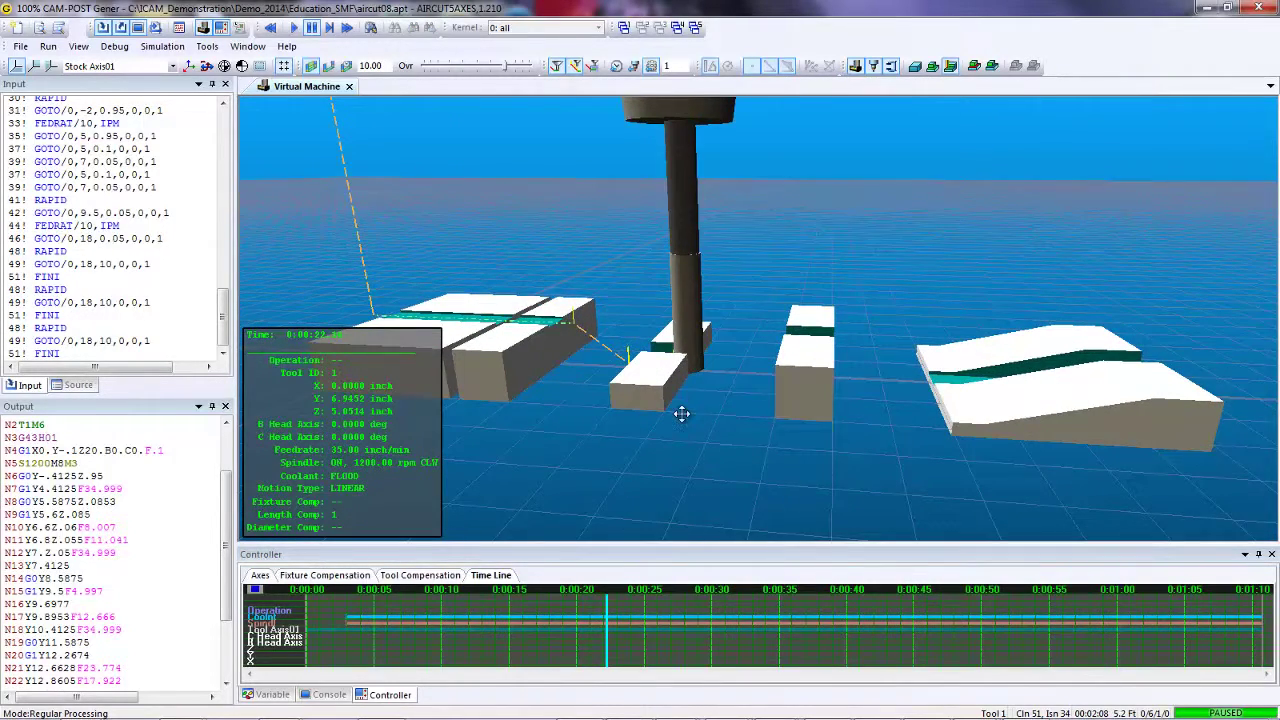
middle_click_drag(682, 414, 676, 420)
Step: Step the simulation through the approach to the second narrow block and into its cut, up to about 0:00:32.2
left_click(610, 621)
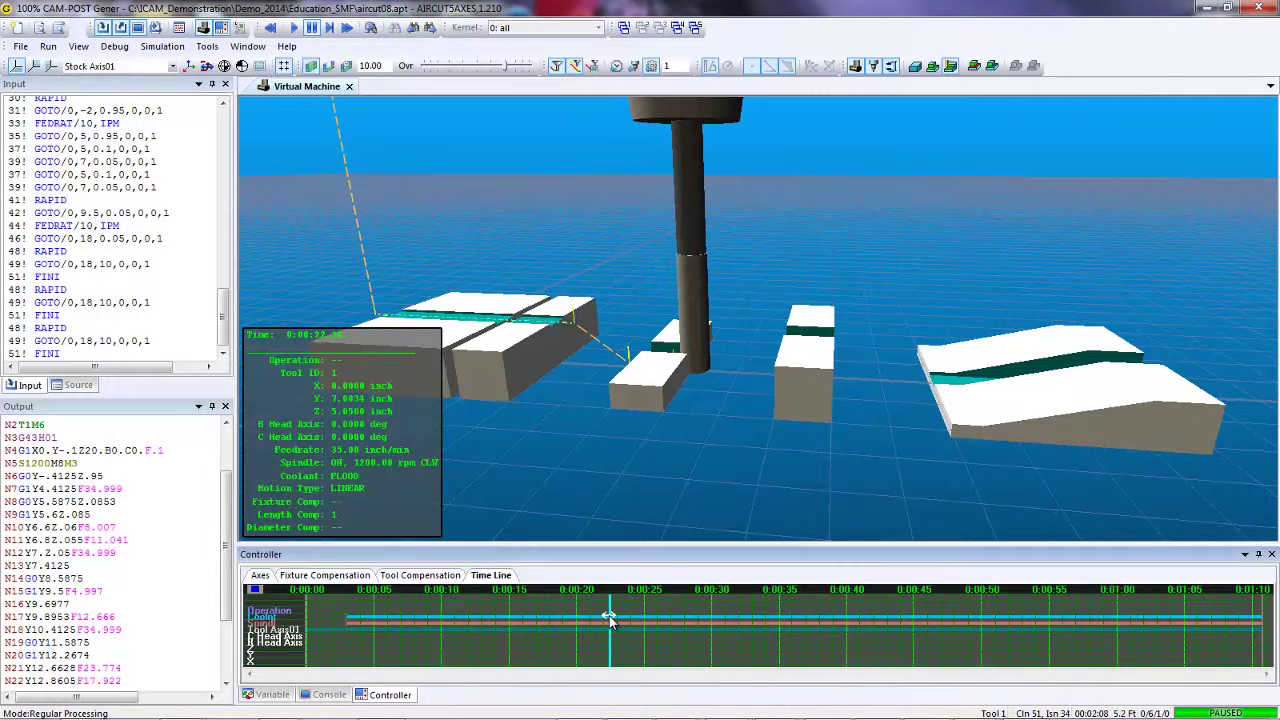
left_click_drag(610, 621, 620, 621)
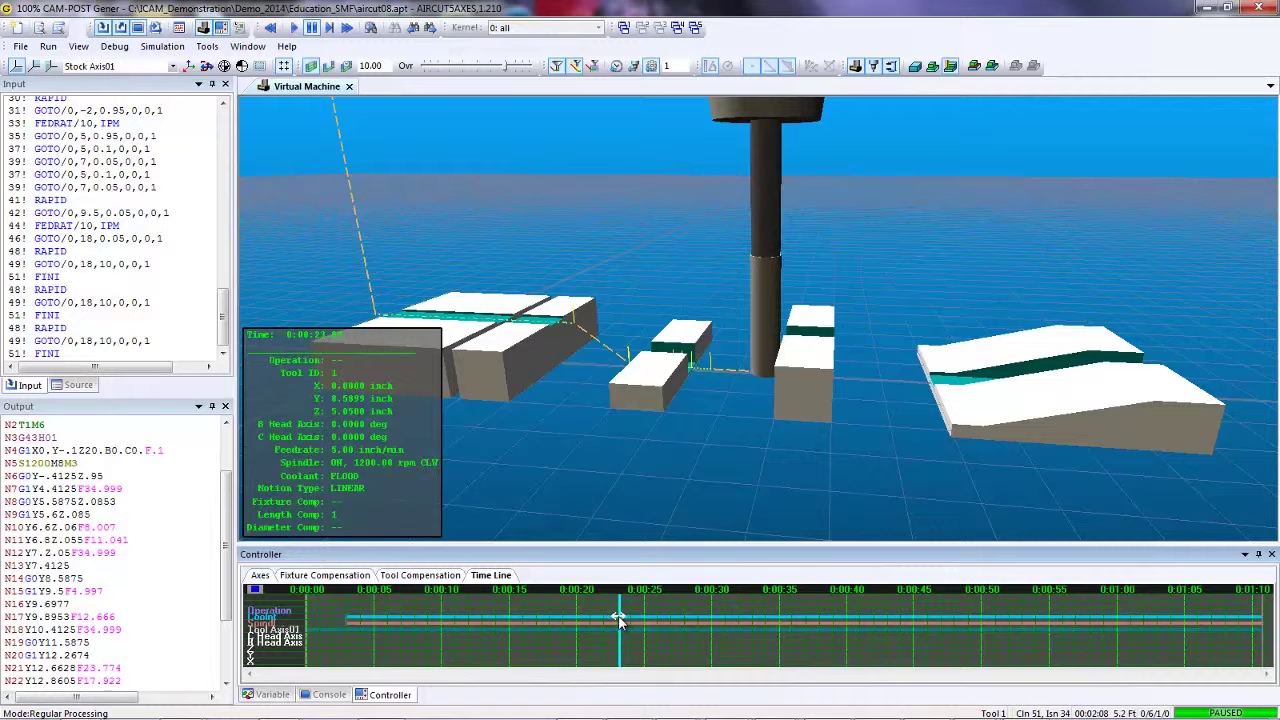
middle_click_drag(704, 437, 738, 428)
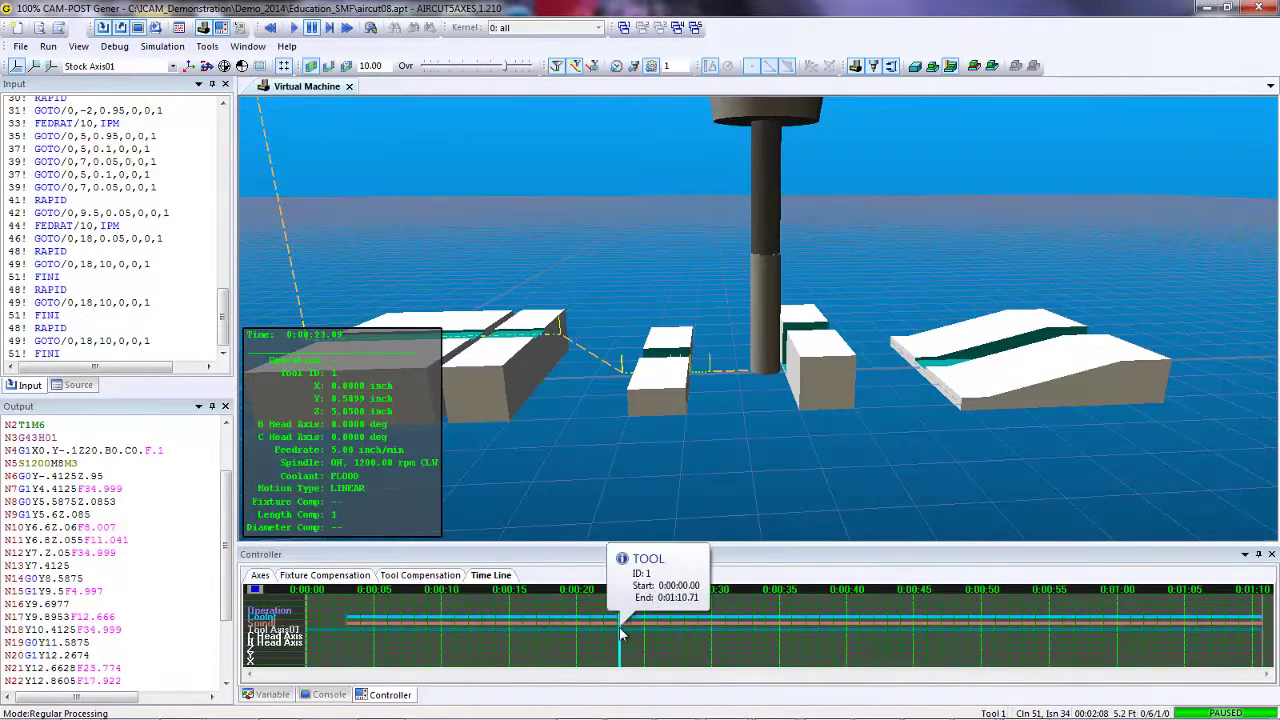
left_click_drag(619, 627, 742, 632)
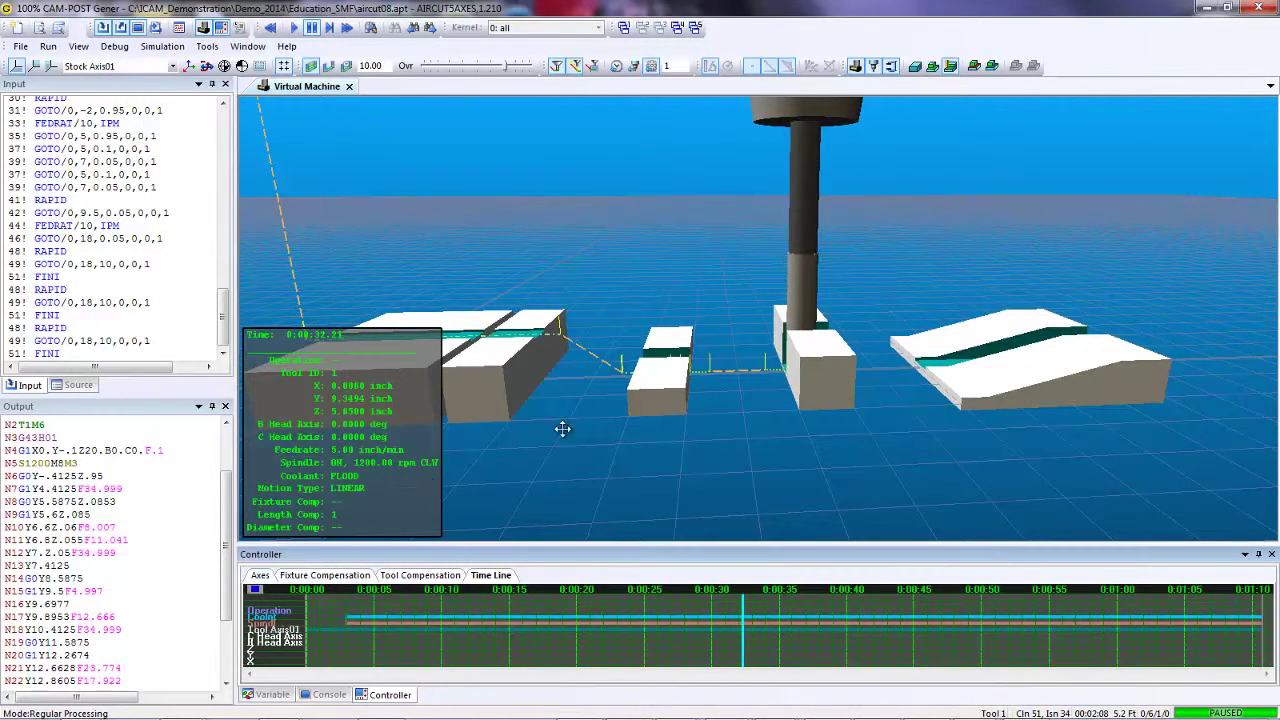
middle_click_drag(653, 367, 557, 392)
scroll(650, 404, "down", 3)
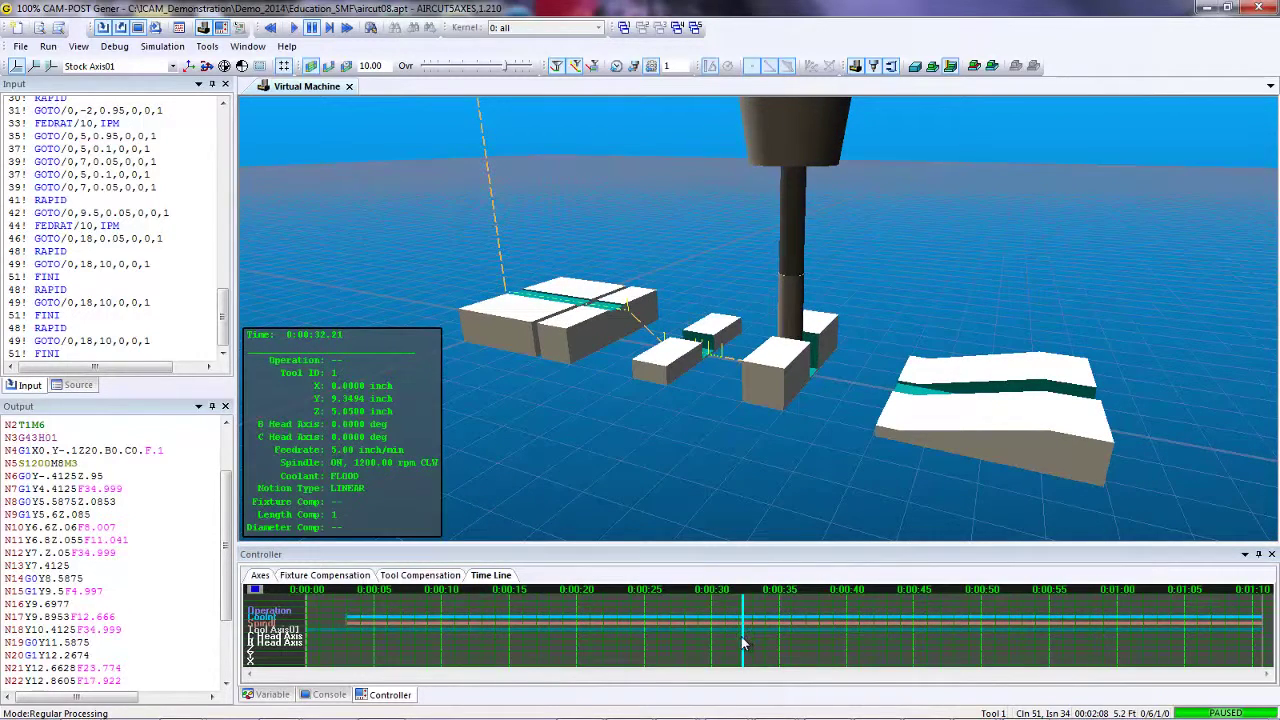
Step: Advance the simulation to about 0:00:46 to inspect the tool's entry and first cuts in the contoured last block
left_click_drag(742, 643, 860, 643)
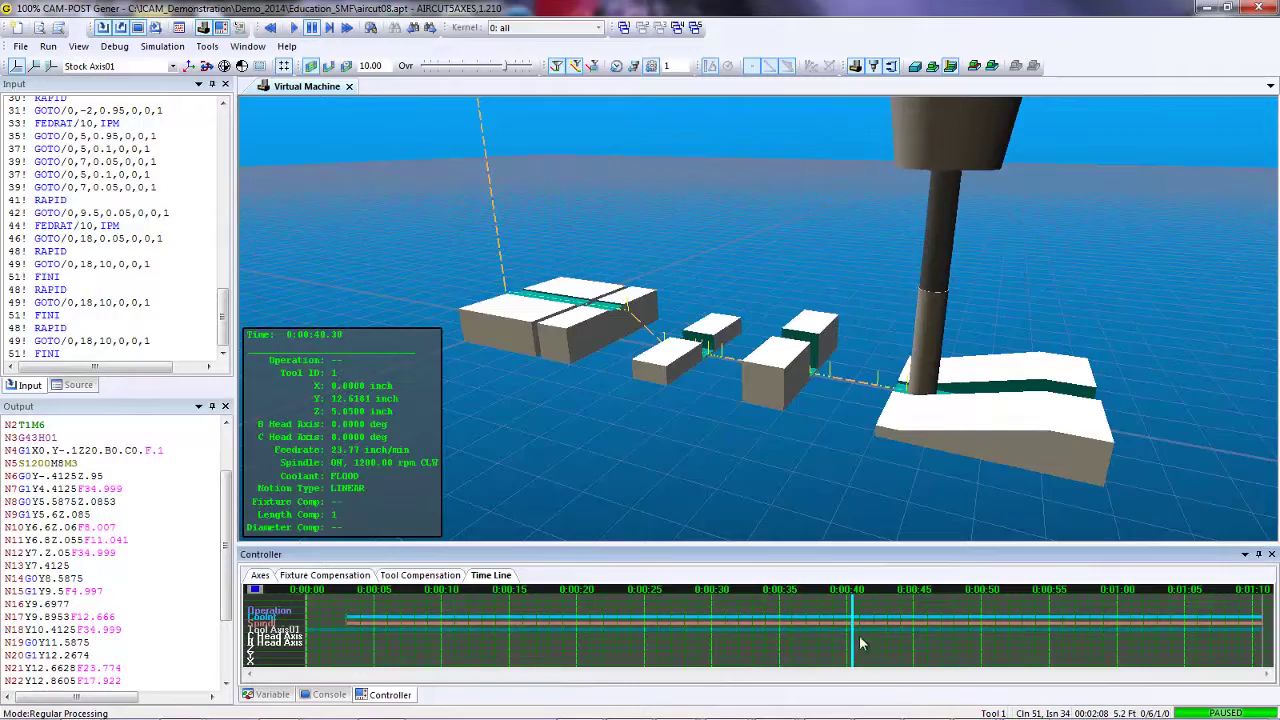
middle_click_drag(875, 434, 891, 485)
scroll(896, 433, "up", 3)
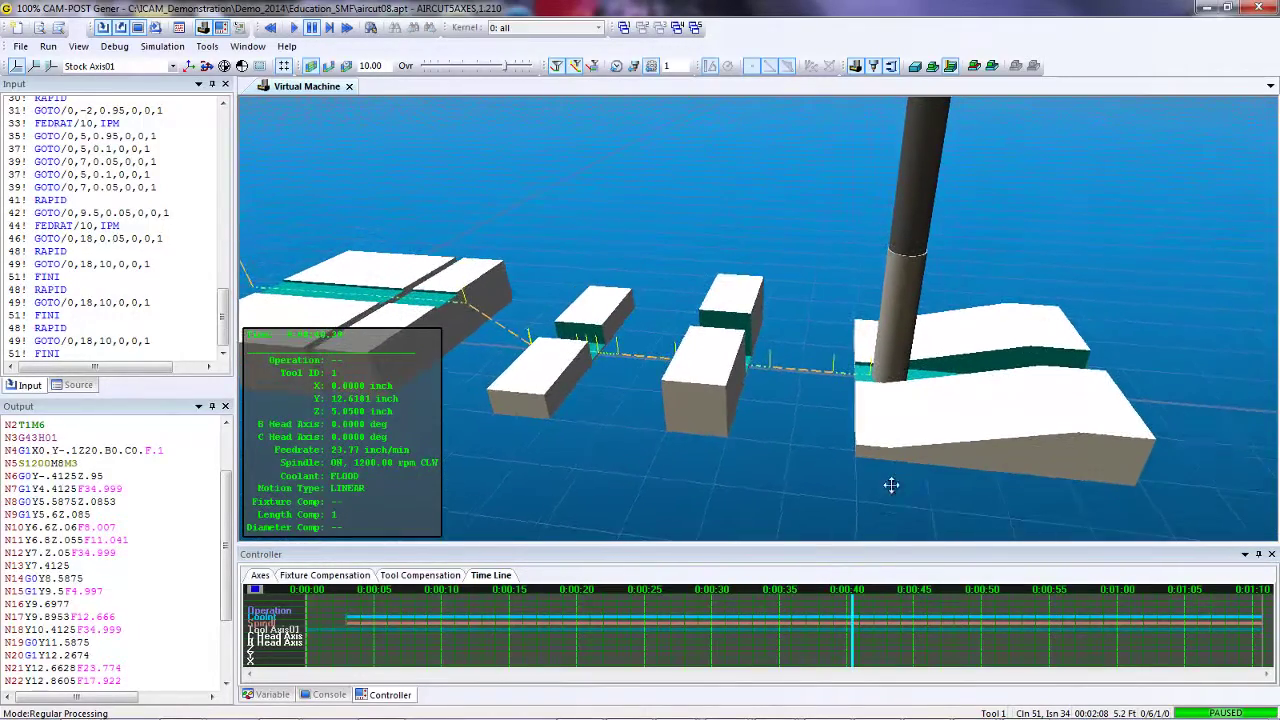
left_click_drag(855, 632, 934, 632)
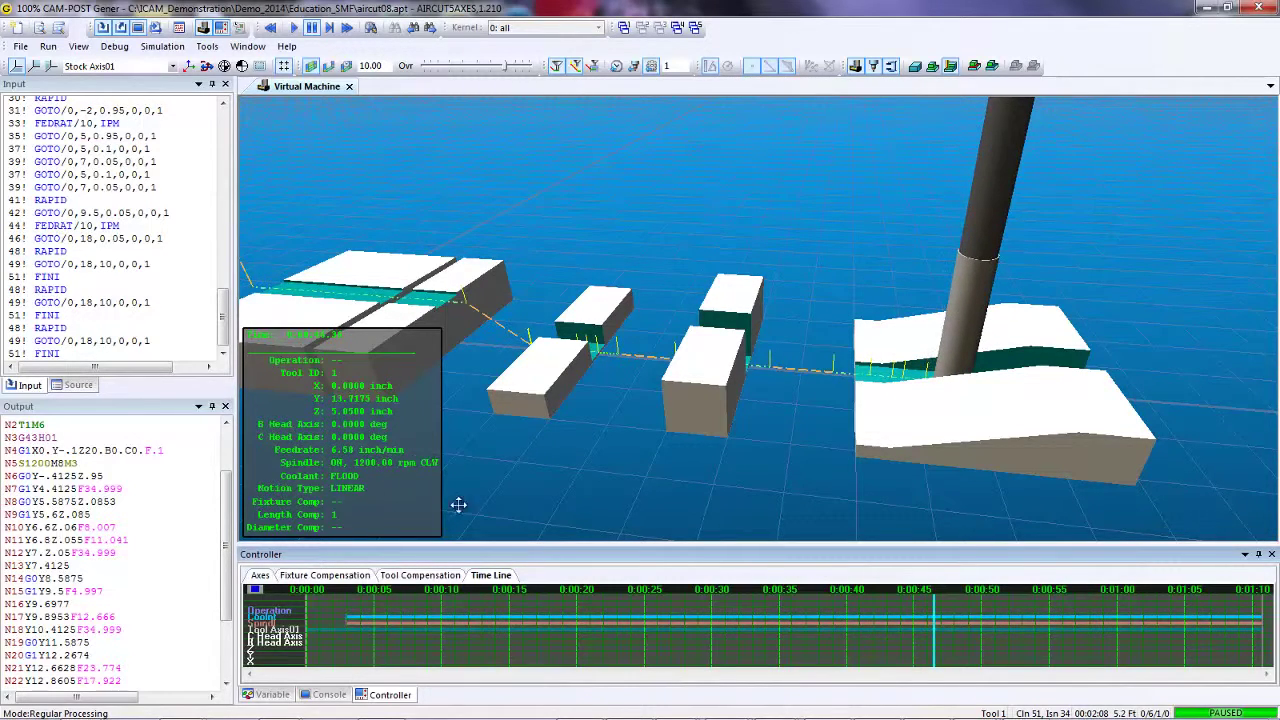
Step: Advance the simulation to about 0:01:05.9 and inspect the cut near the far end of the contoured block
left_click_drag(930, 622, 1198, 622)
left_click_drag(889, 411, 756, 397)
scroll(834, 411, "down", 3)
middle_click_drag(756, 397, 777, 386)
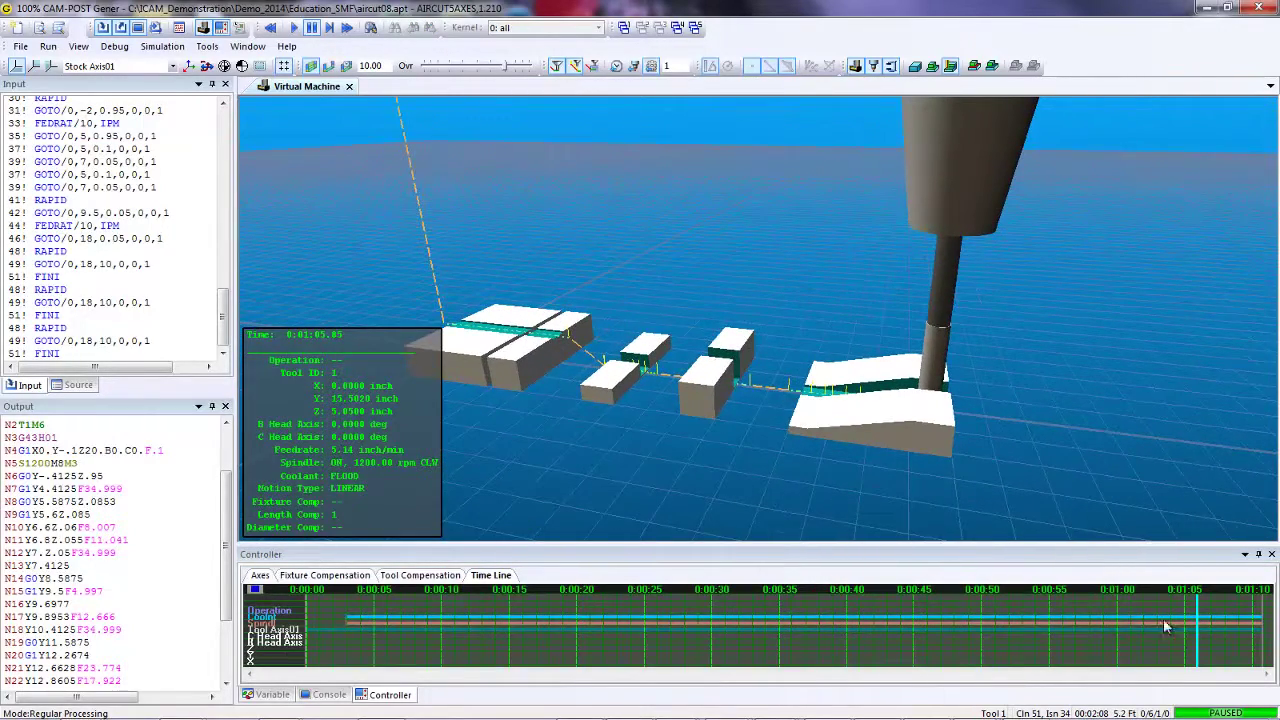
Step: Run the simulation to its end at 0:01:10.71 and examine the complete optimized tool path across all the blocks
left_click_drag(1203, 630, 1263, 640)
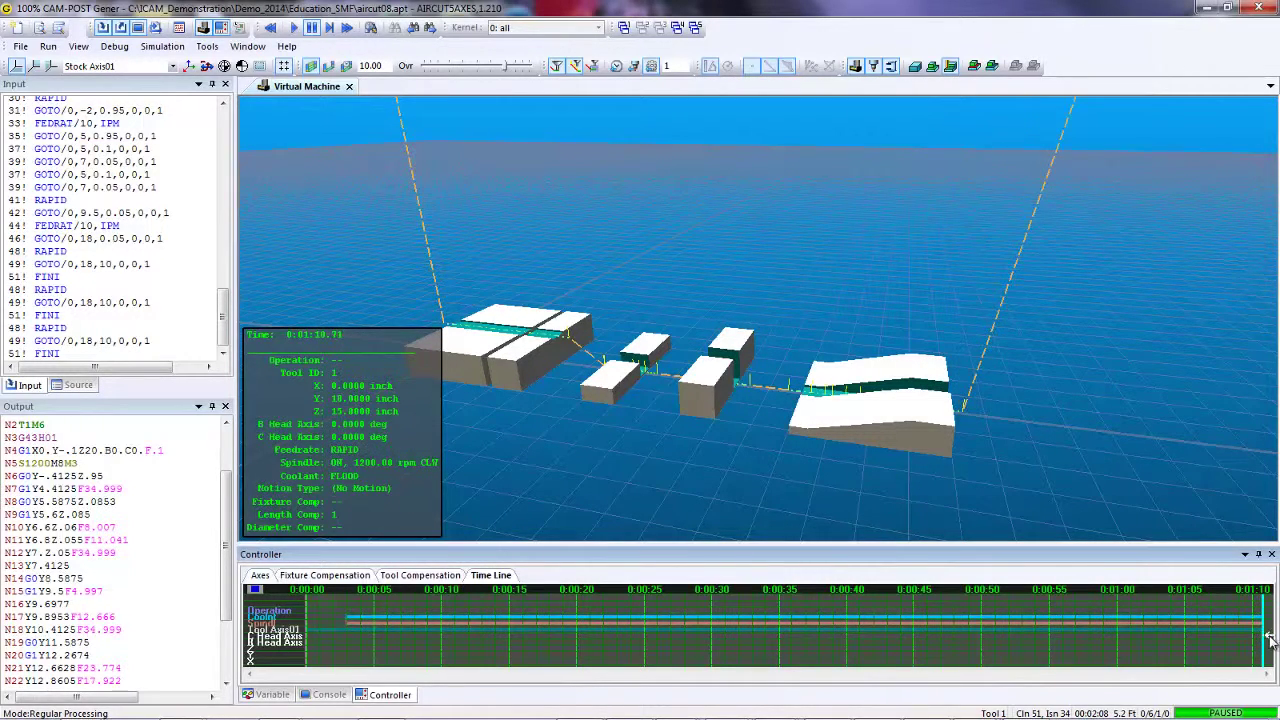
left_click_drag(998, 504, 980, 445)
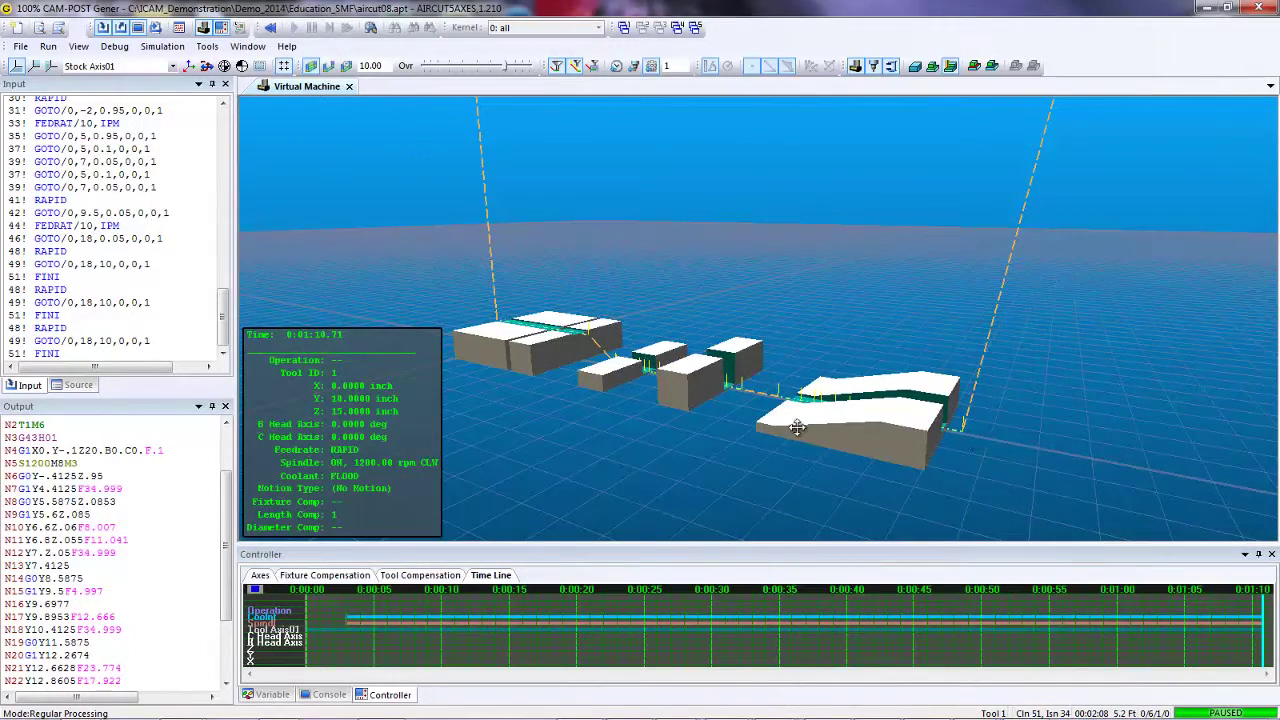
middle_click_drag(687, 406, 698, 435)
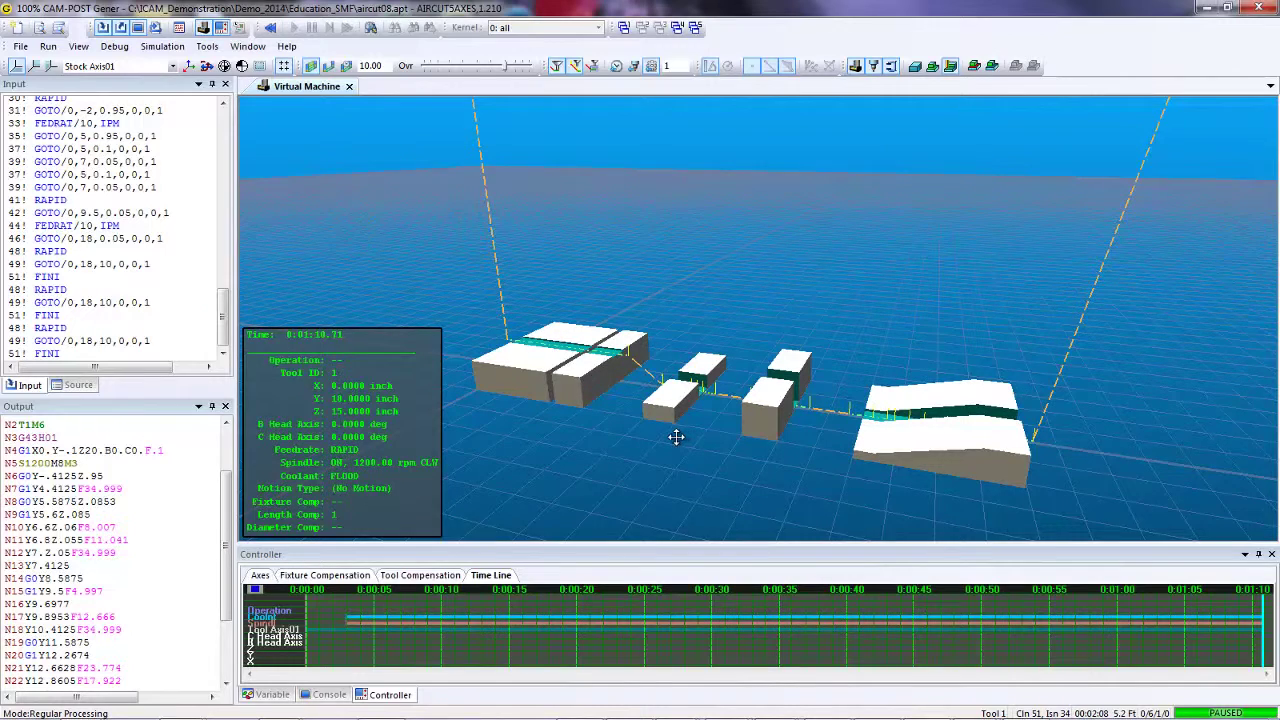
middle_click_drag(676, 437, 662, 446)
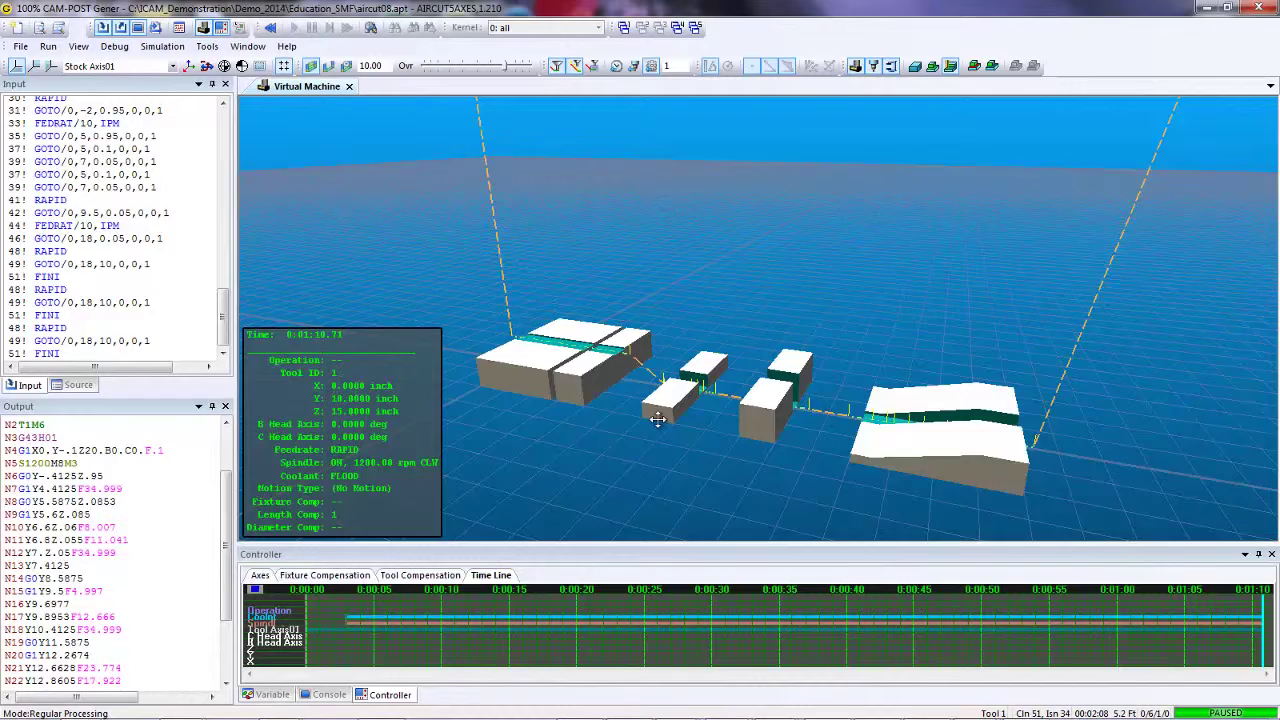
middle_click_drag(657, 420, 623, 408)
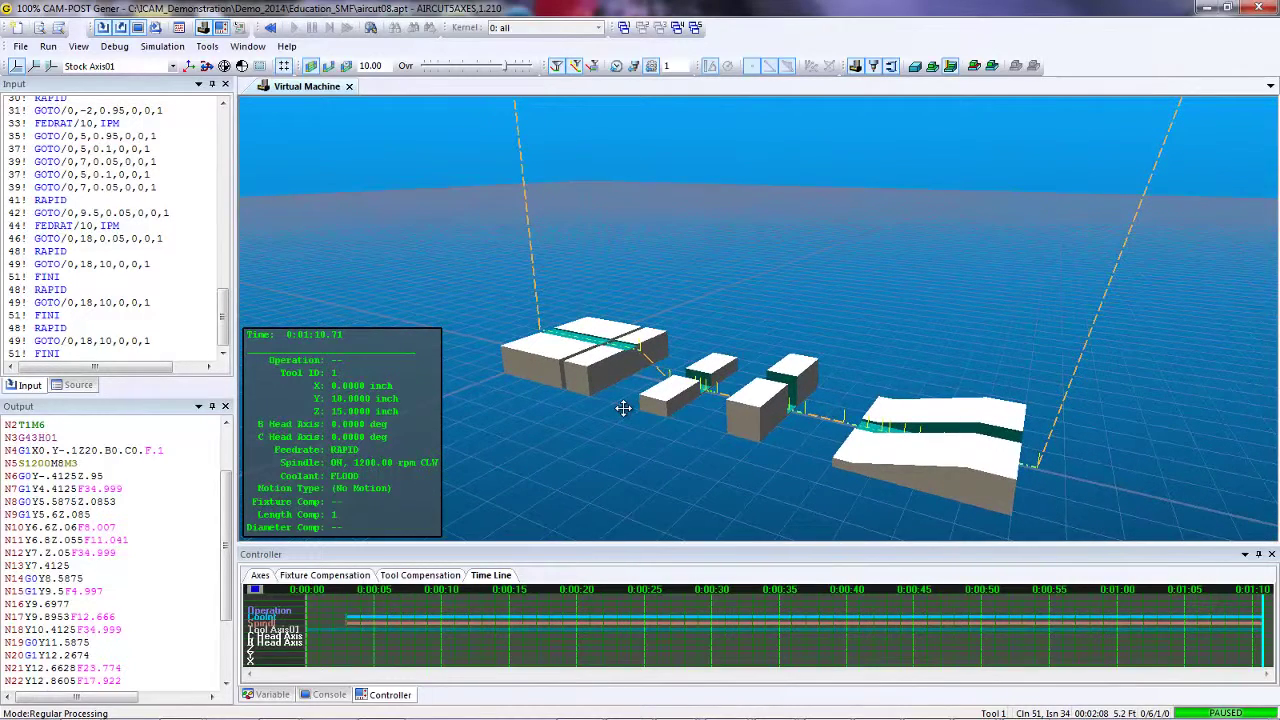